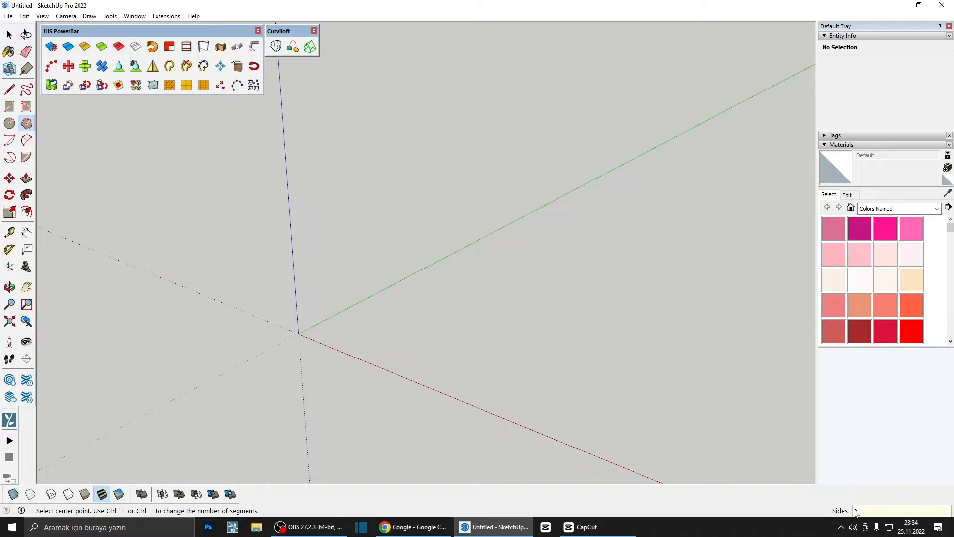
- Draw an octagon centred on the origin with an inscribed radius of 25 cm and a vertex on the red axis
left_click(294, 330)
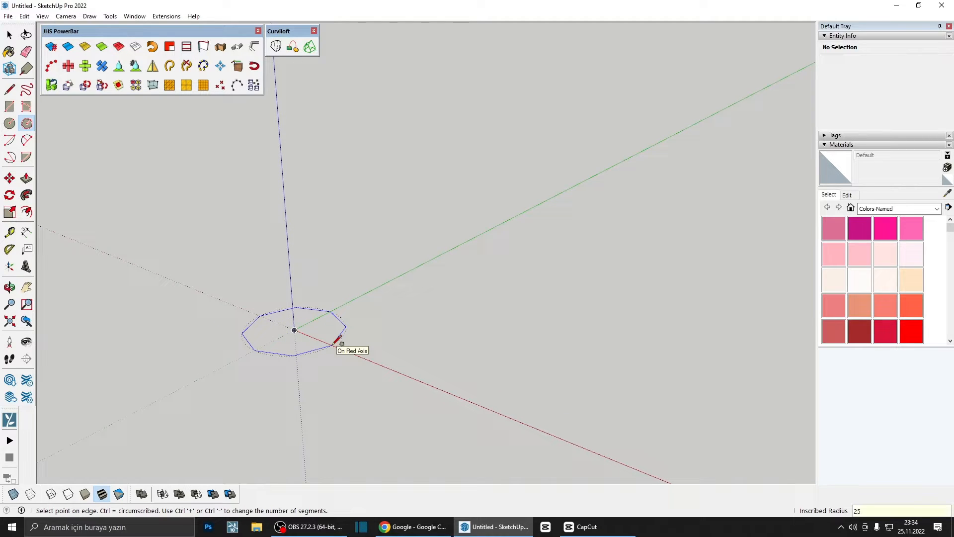
left_click(339, 339)
scroll(298, 329, "up", 3)
key("space")
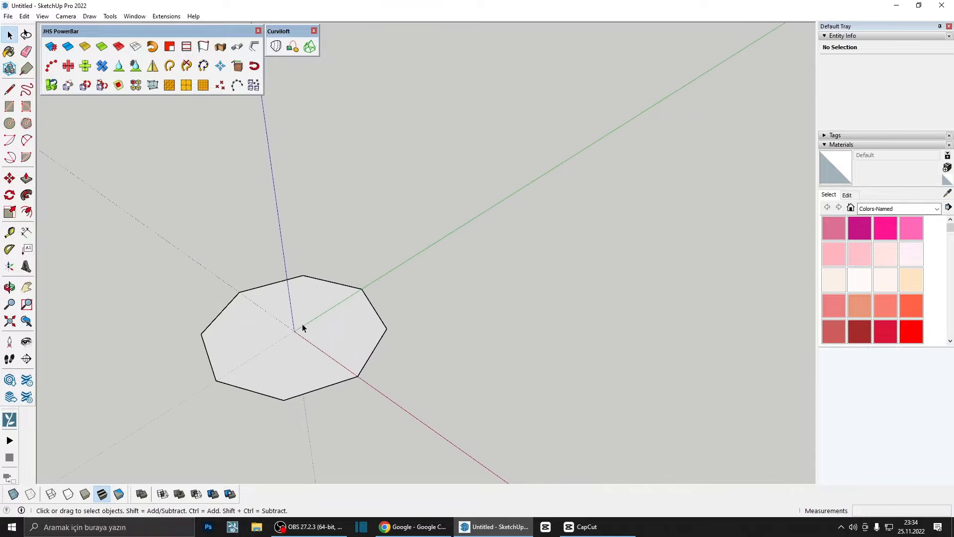
- Group the octagon's face together with its boundary edges
double_click(298, 334)
scroll(297, 333, "up", 3)
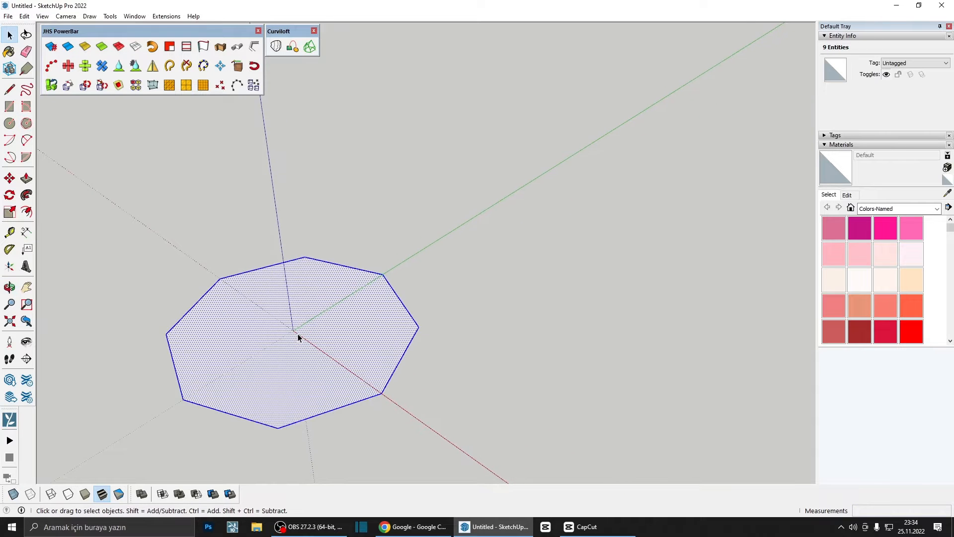
right_click(343, 359)
left_click(404, 178)
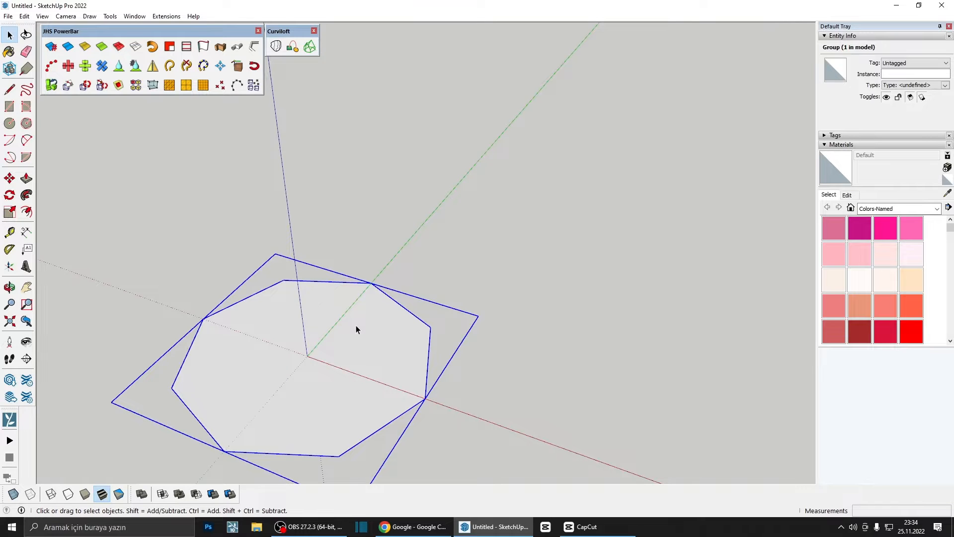
scroll(338, 323, "down", 2)
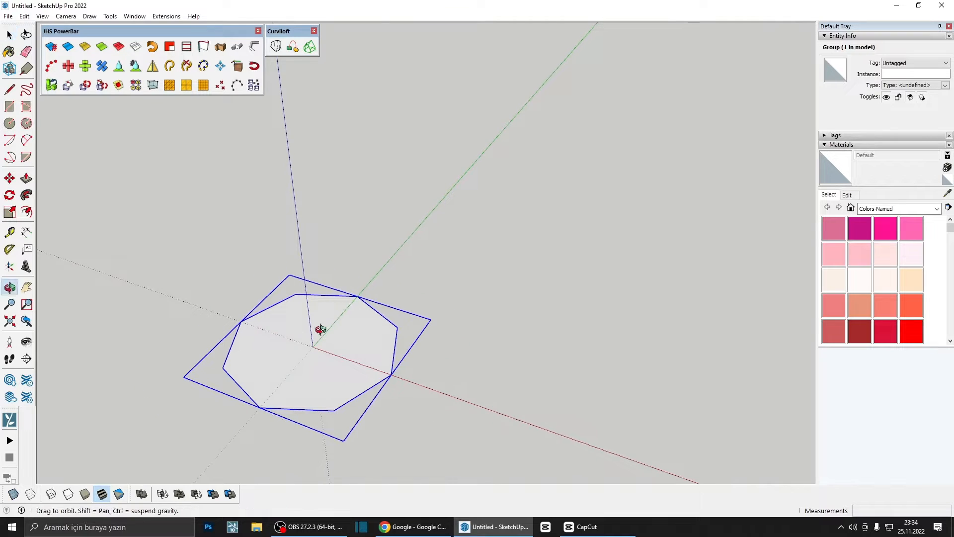
- Draw a vertical 48-segment circle centred on the octagon's red-axis vertex, with its radius reaching the origin
left_click(8, 125)
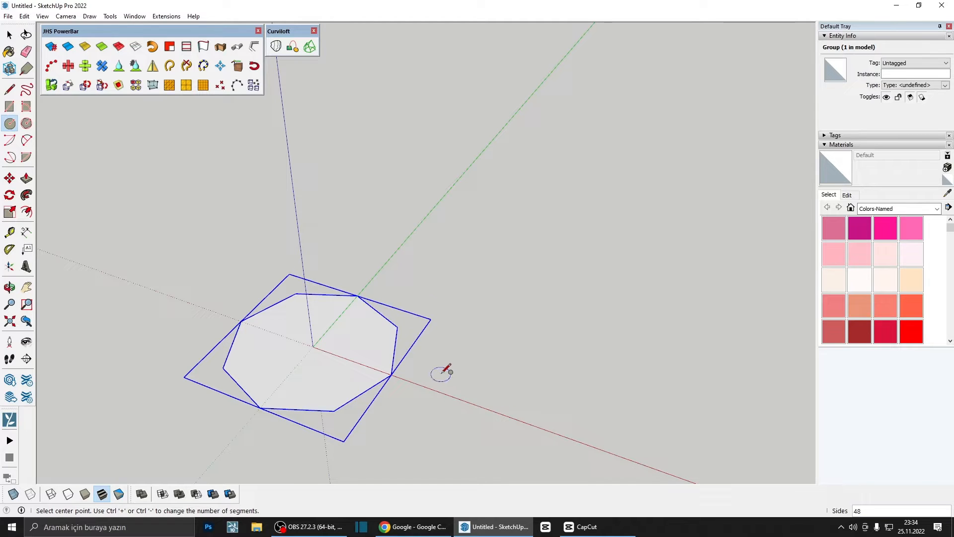
middle_click(379, 360)
scroll(391, 351, "up", 2)
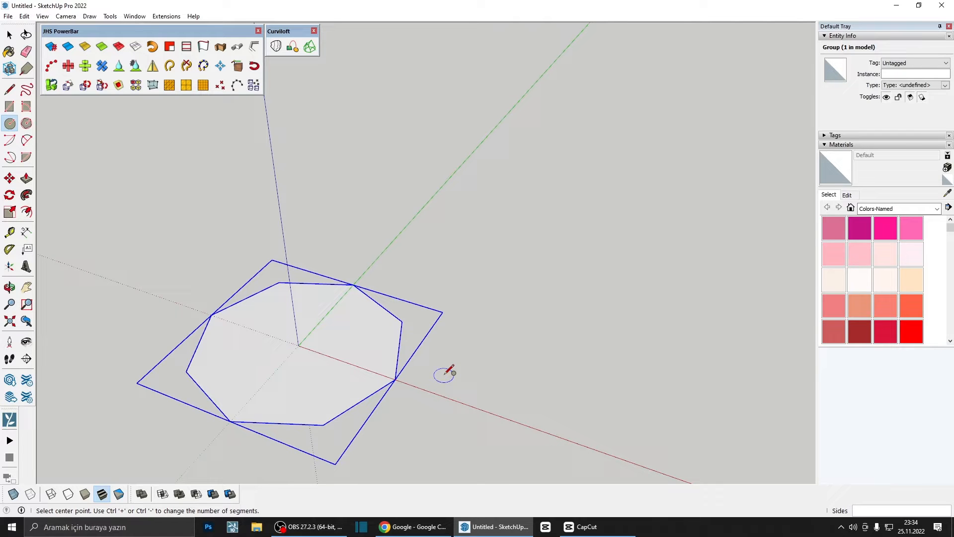
middle_click_drag(446, 372, 501, 324)
scroll(492, 333, "up", 2)
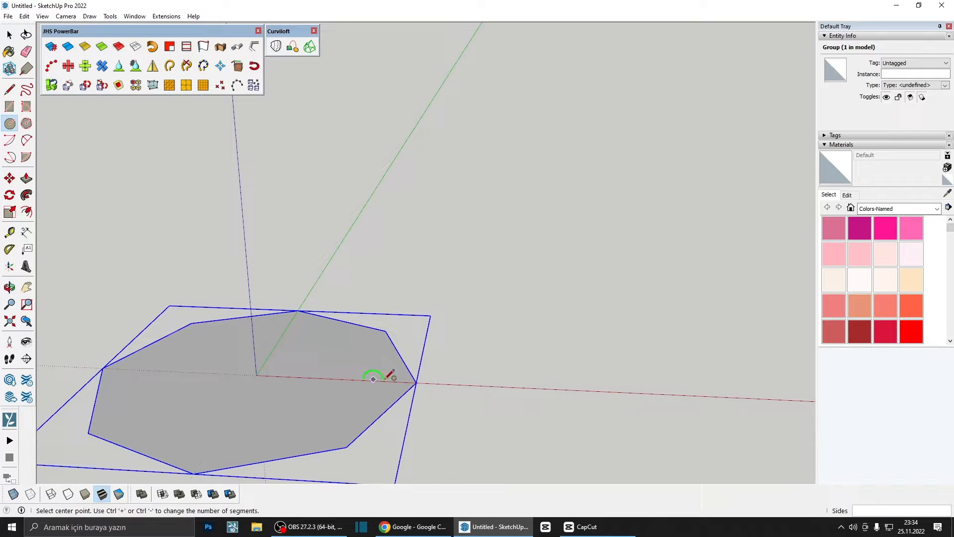
left_click(416, 382)
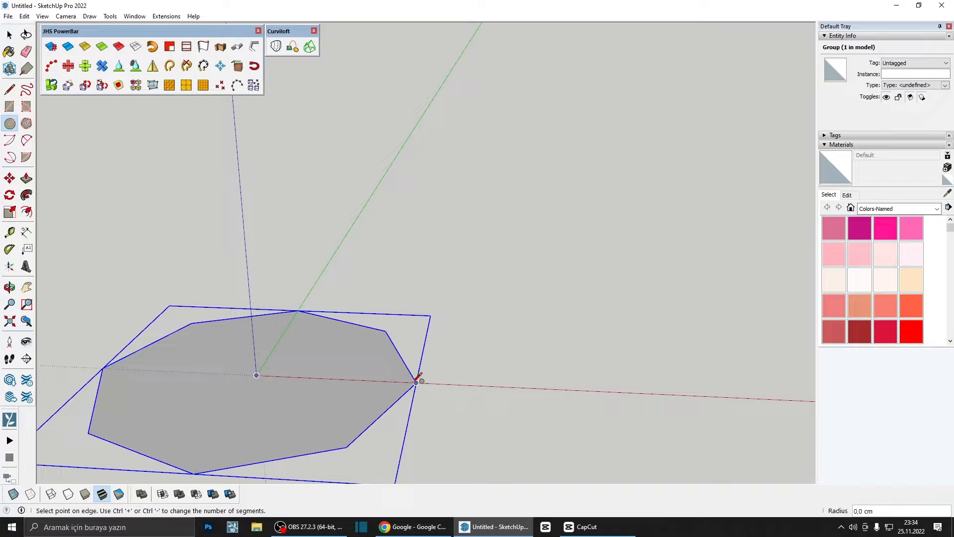
left_click(257, 375)
- Delete the vertical circle's face, keeping only its outline
scroll(378, 331, "down", 3)
middle_click_drag(378, 331, 434, 354)
key("space")
left_click(434, 355)
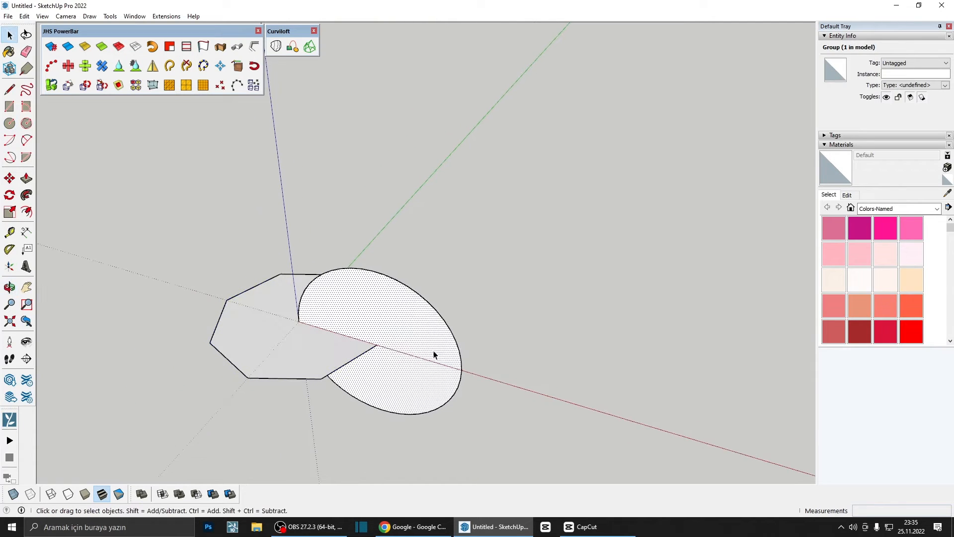
key("Delete")
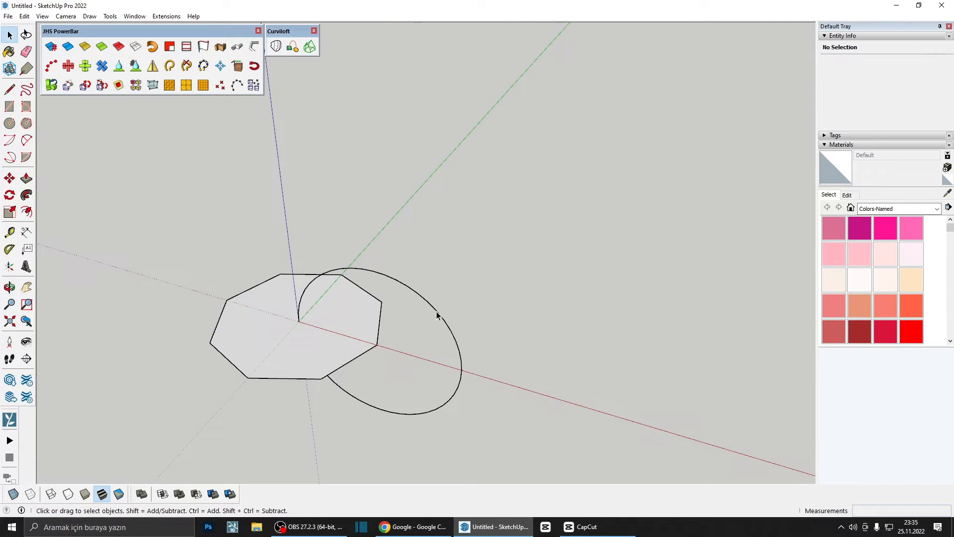
- Rotate a copy of the circle outline about the origin, from the red-axis vertex to the octagon's adjacent vertex
left_click(437, 316)
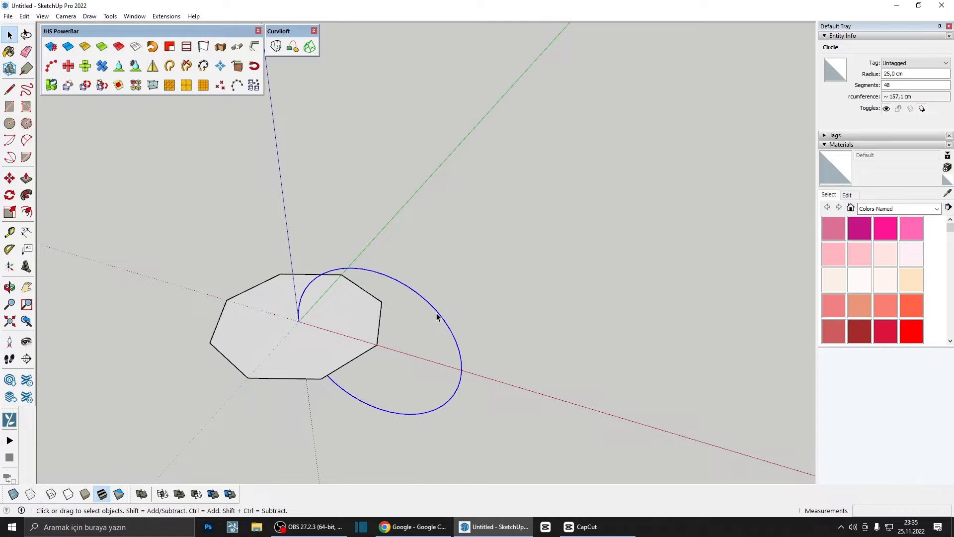
left_click(10, 195)
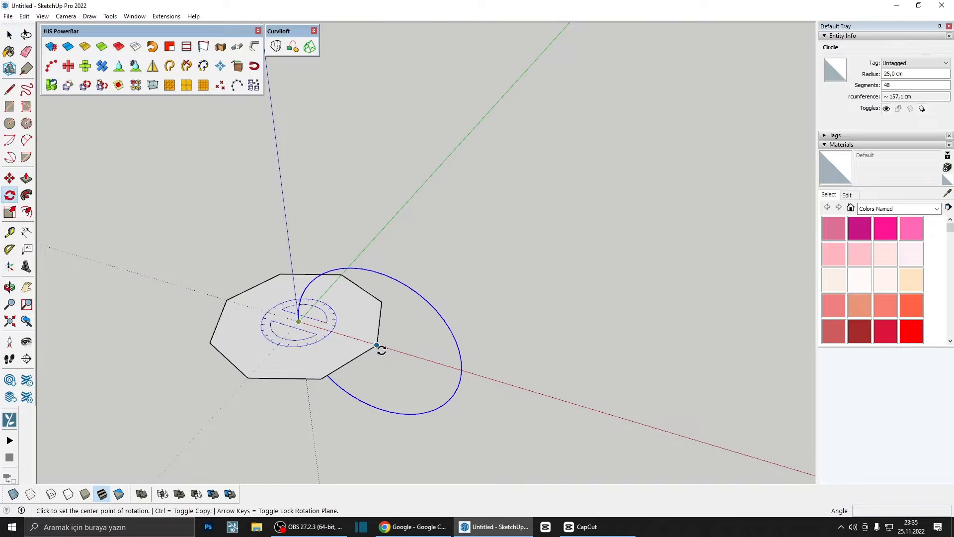
scroll(298, 323, "up", 3)
left_click(264, 309)
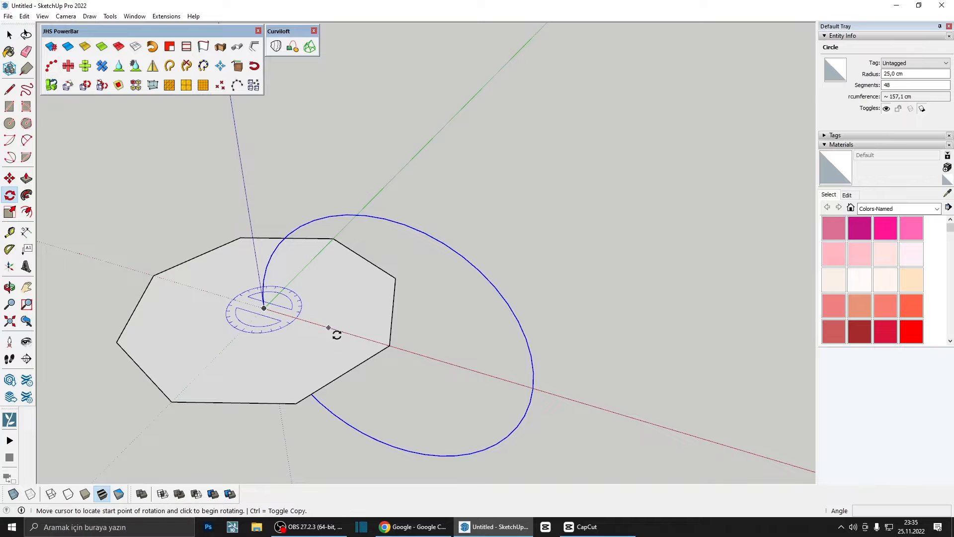
left_click(388, 346)
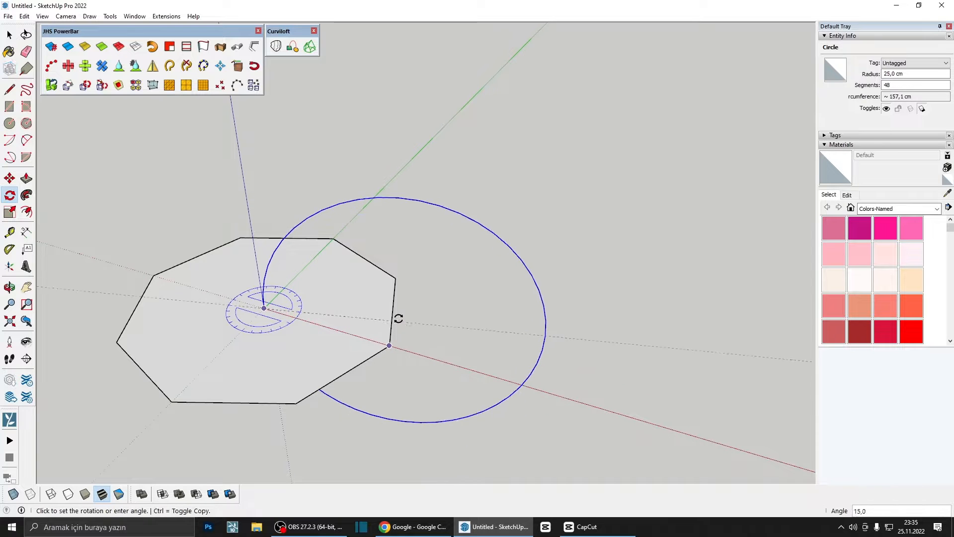
key("ctrl")
left_click(395, 278)
key("space")
scroll(476, 295, "down", 3)
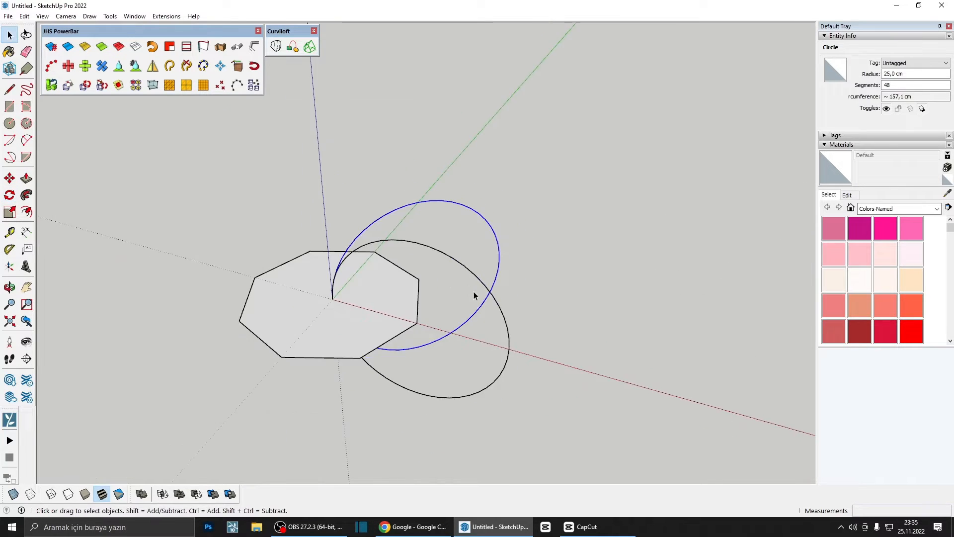
- Select both circle outlines and start a Curviloft Loft by Spline between them
left_click(497, 320)
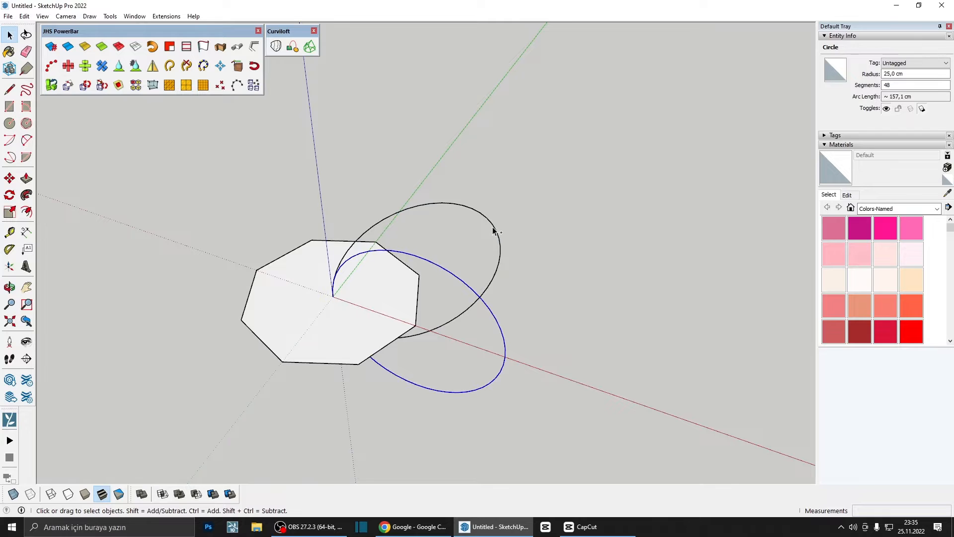
middle_click_drag(499, 250, 412, 367)
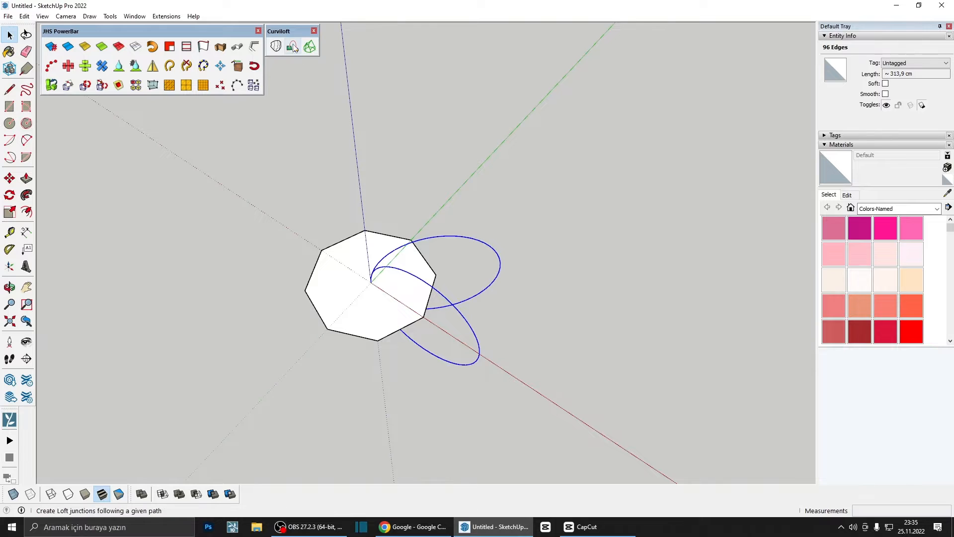
scroll(415, 302, "up", 2)
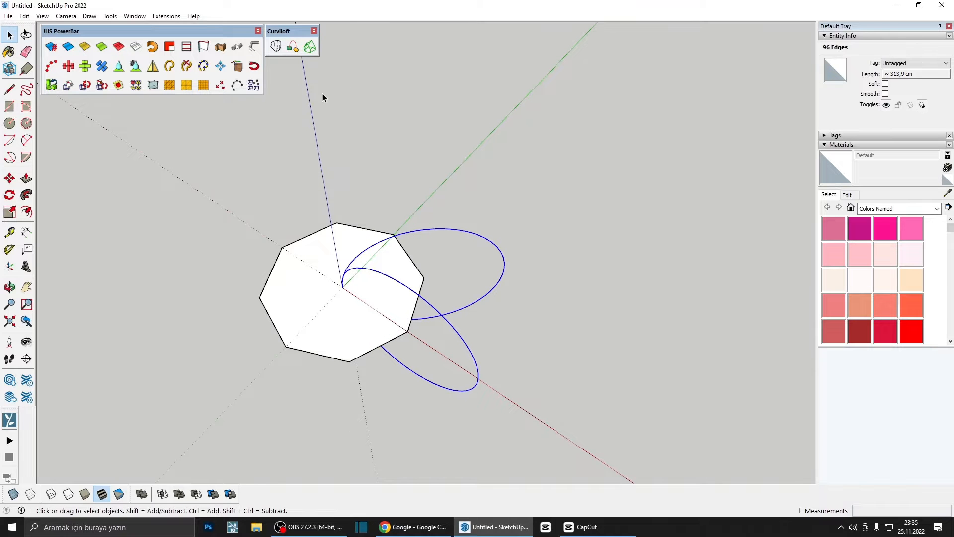
left_click(276, 46)
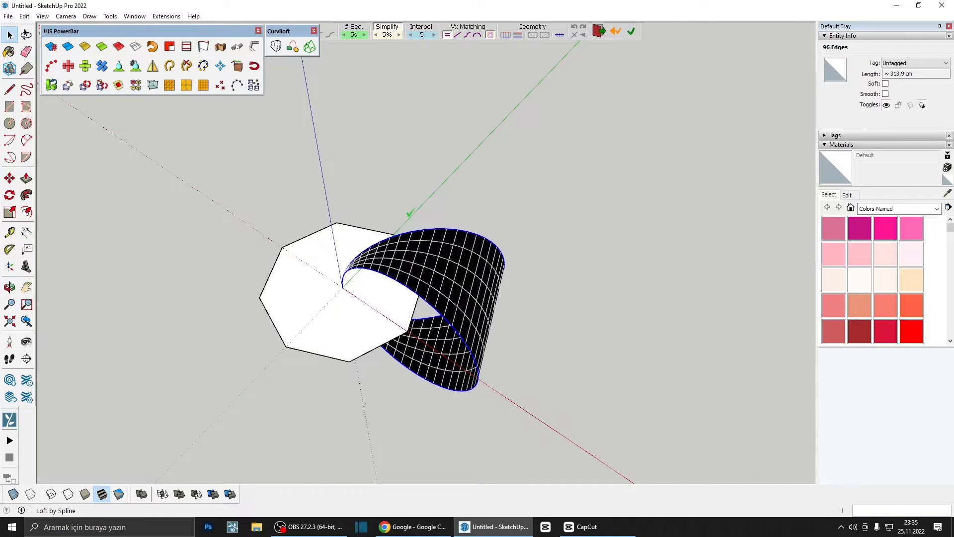
middle_click_drag(459, 296, 469, 282)
scroll(470, 285, "up", 2)
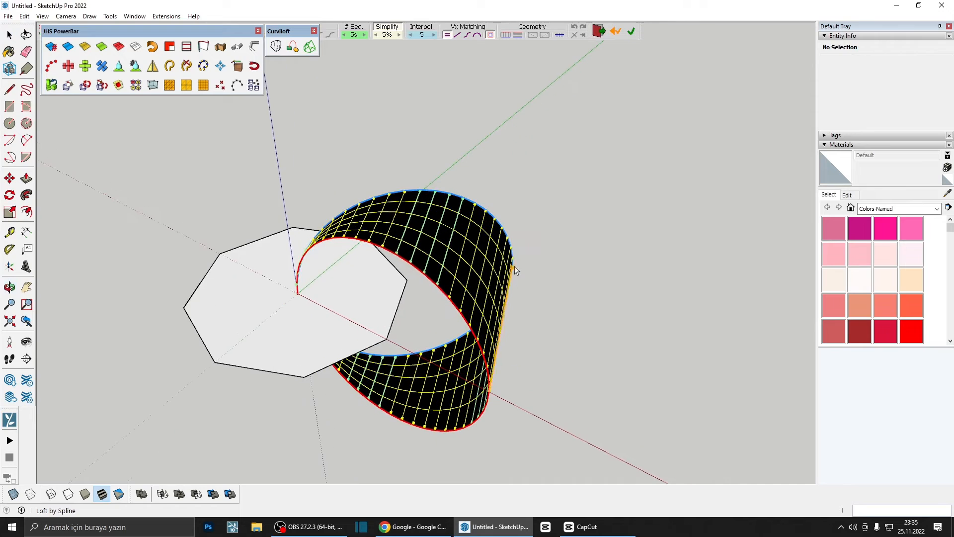
- Reposition the JHS PowerBar and Curviloft toolbars so the loft's spline options are uncovered
left_click(476, 282)
left_click_drag(190, 29, 188, 55)
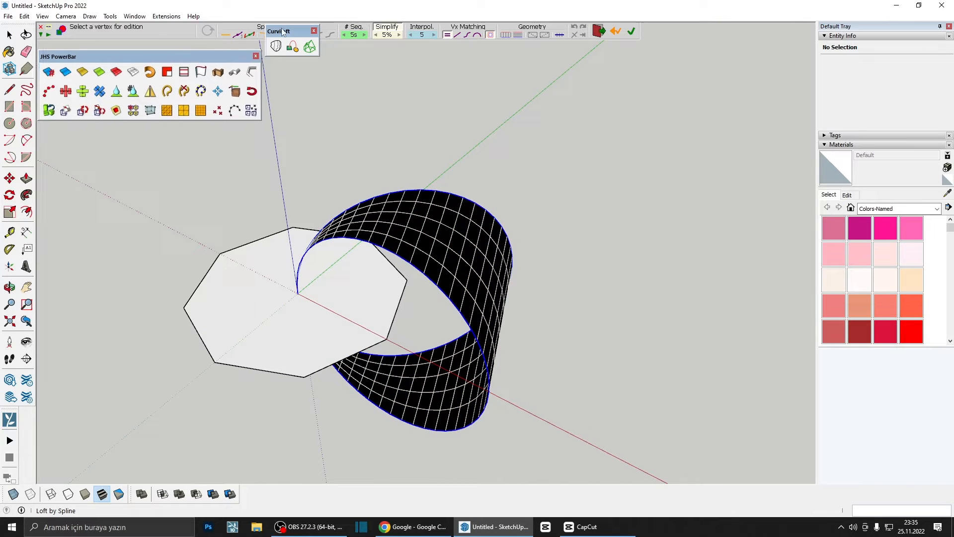
left_click_drag(282, 31, 282, 67)
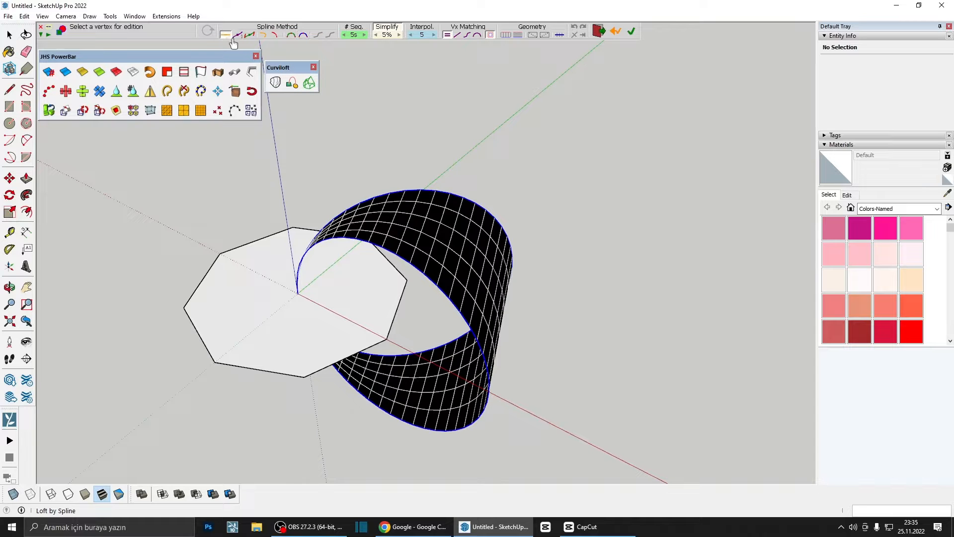
- Try the loft's other spline methods and generate the surface with the rounded, outward-bulging one using 10 segments
left_click(237, 37)
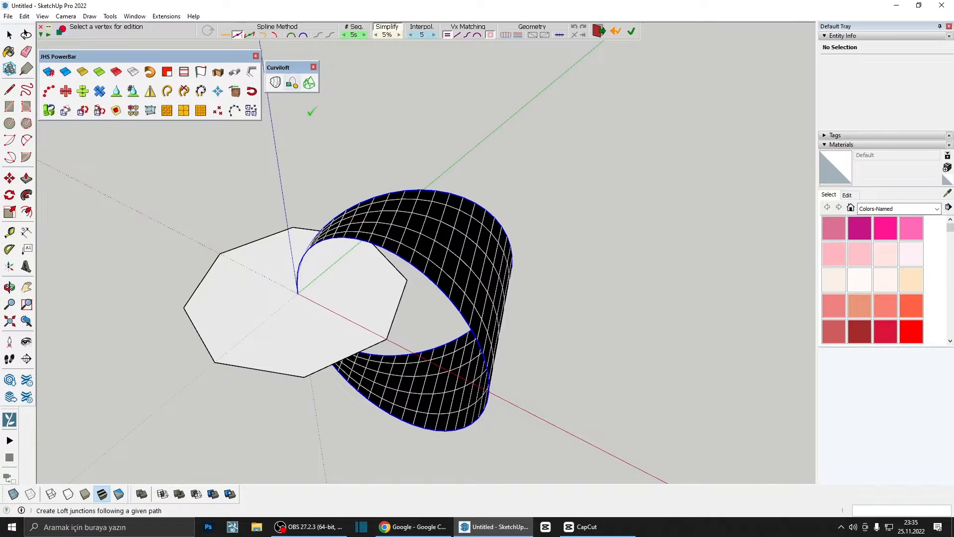
left_click(250, 36)
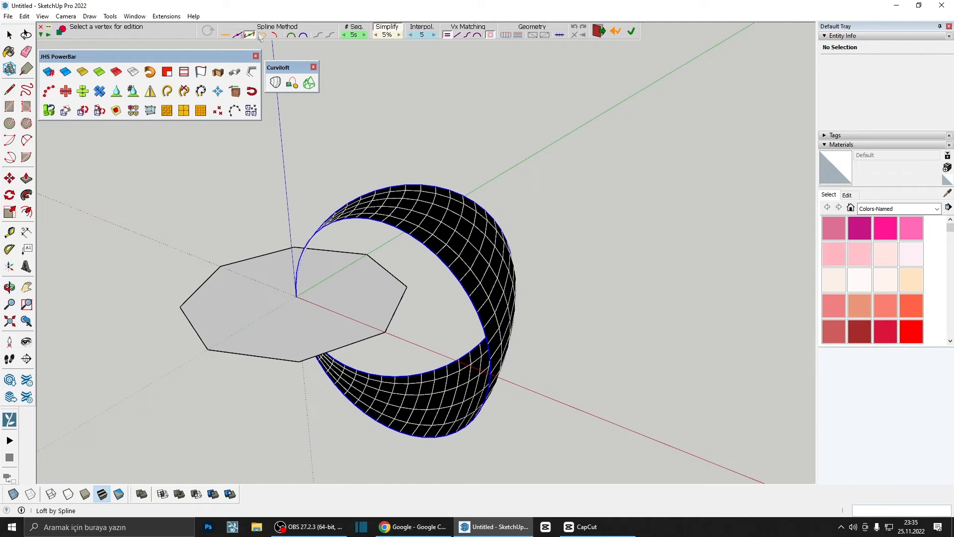
middle_click_drag(436, 238, 555, 217)
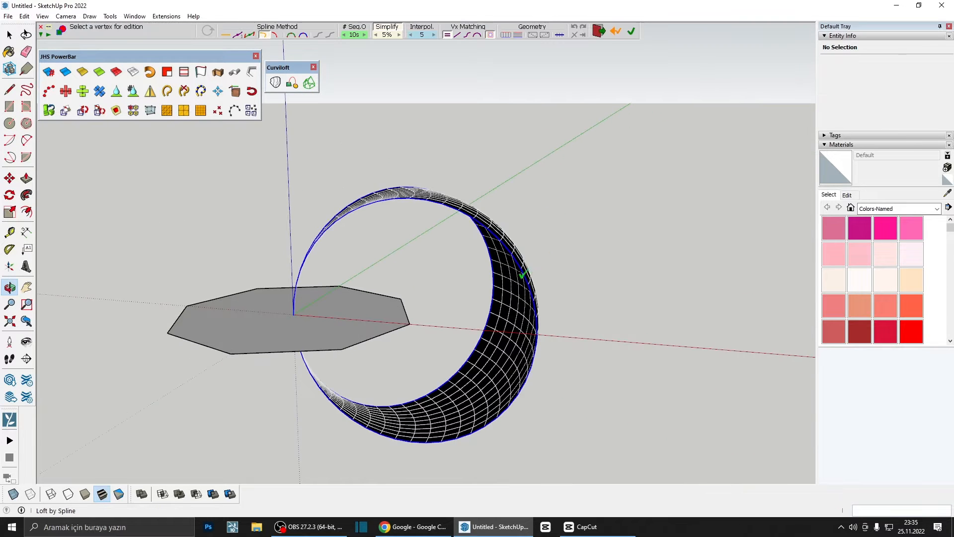
middle_click_drag(524, 274, 421, 314)
left_click(575, 285)
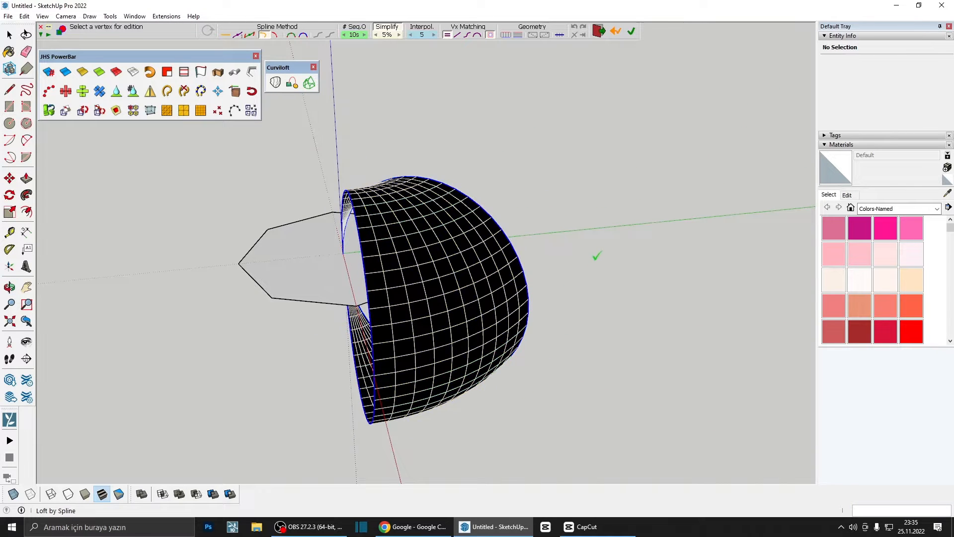
left_click(632, 31)
middle_click_drag(437, 307, 532, 318)
key("space")
left_click(488, 300)
double_click(488, 300)
left_click(488, 300)
key("Escape")
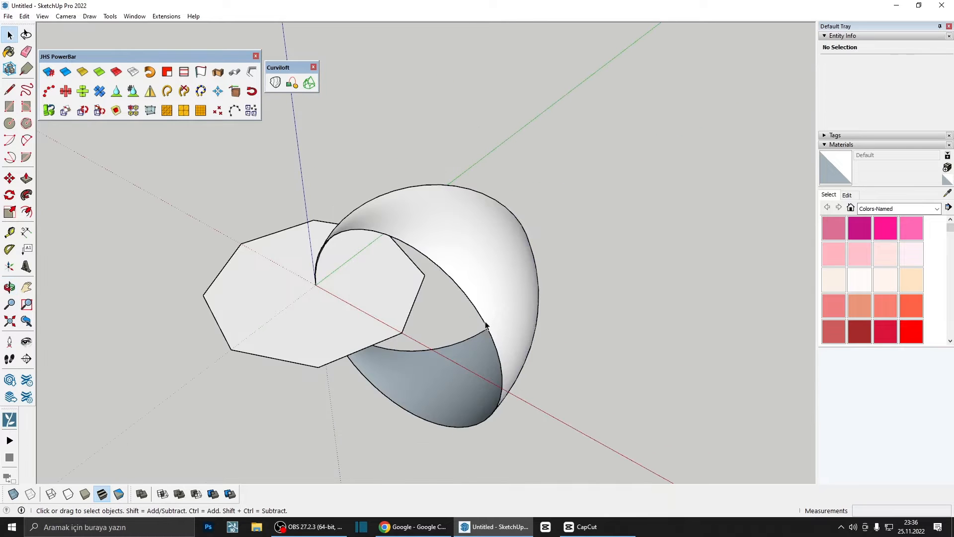
left_click(492, 280)
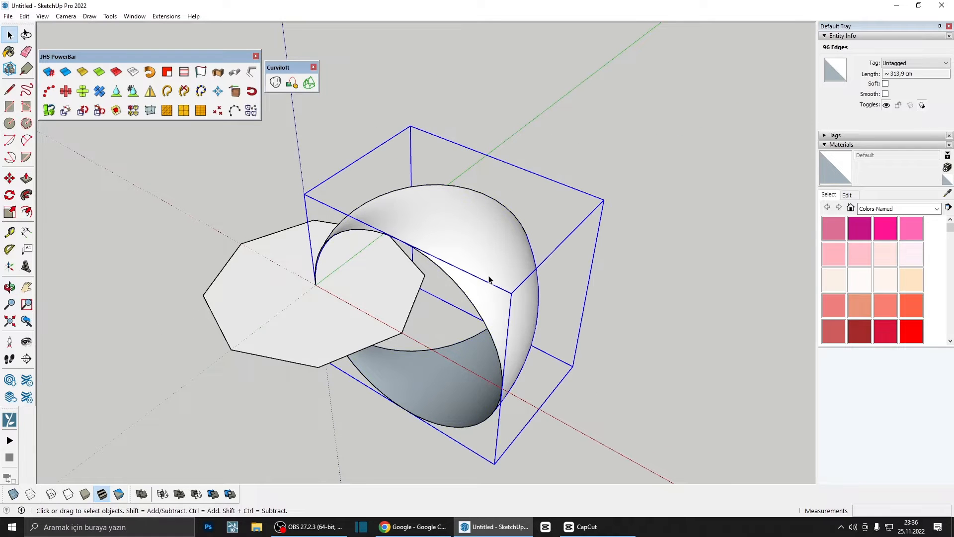
key("m")
left_click(494, 267)
key("Escape")
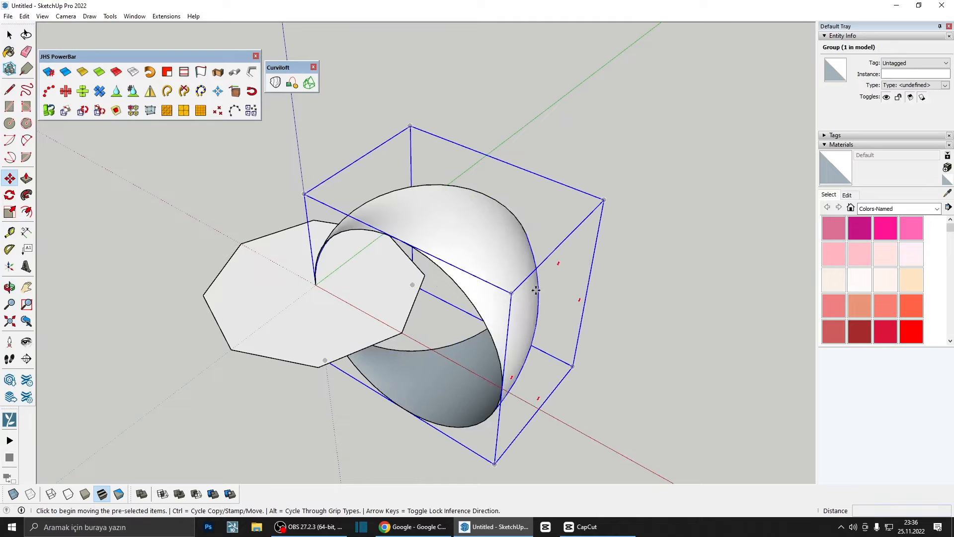
scroll(463, 279, "down", 3)
key("space")
left_click_drag(344, 207, 588, 414)
double_click(500, 289)
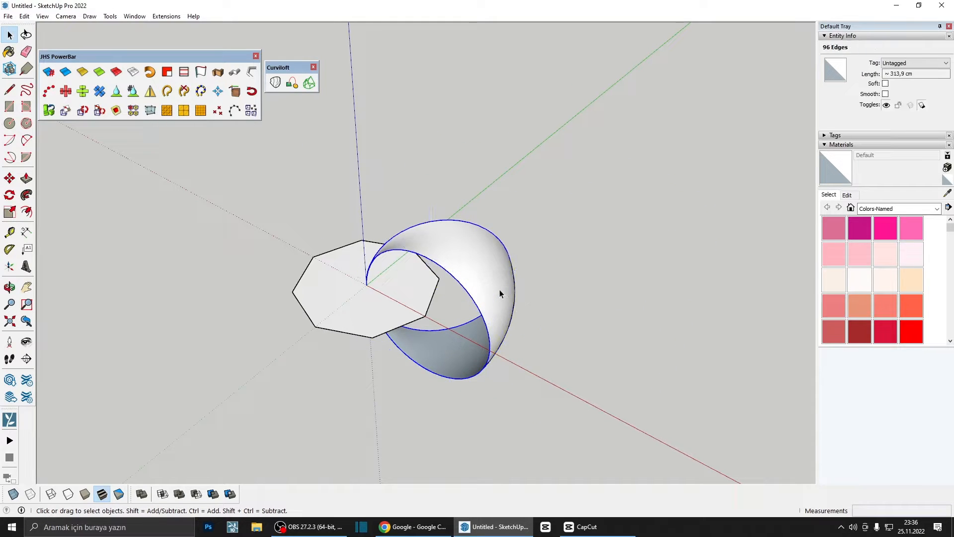
key("Escape")
scroll(452, 262, "down", 2)
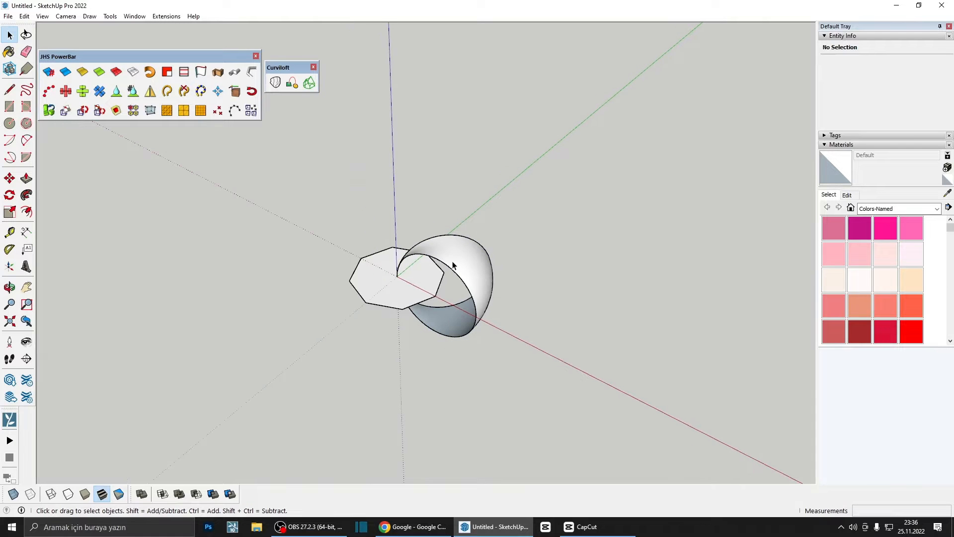
- Rotate a copy of the lofted group 45° about the origin, from the red-axis vertex to the octagon's adjacent vertex
left_click(452, 262)
middle_click_drag(444, 263, 457, 301)
left_click(9, 195)
scroll(398, 303, "up", 5)
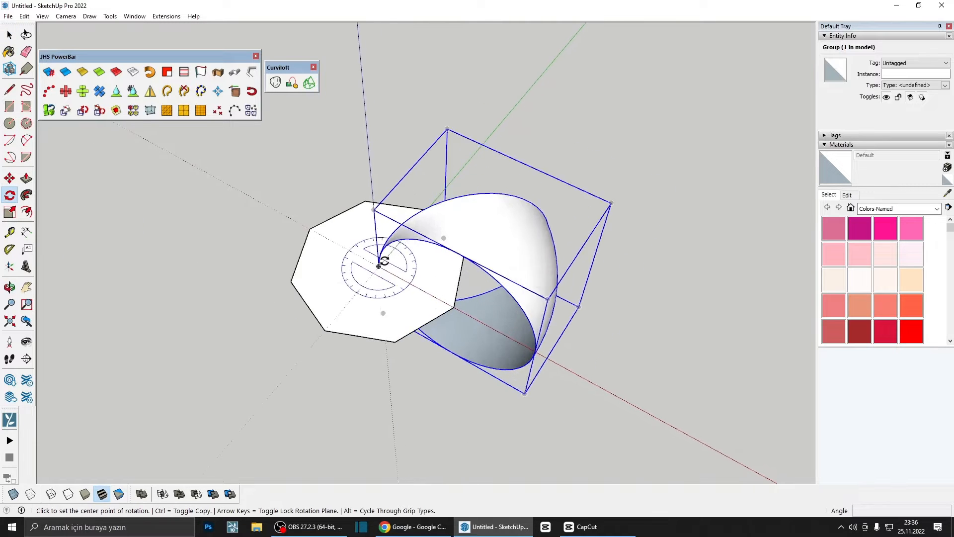
left_click(491, 331)
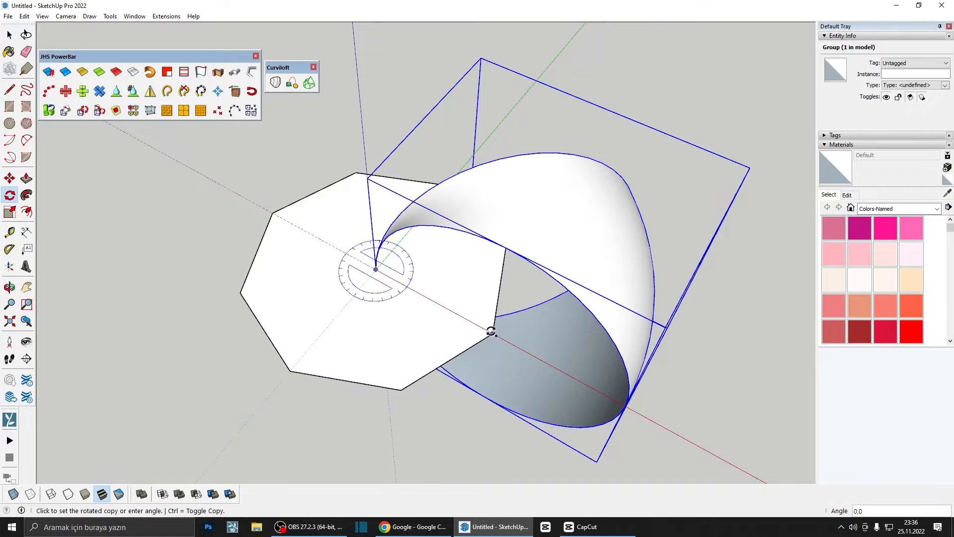
left_click(502, 252)
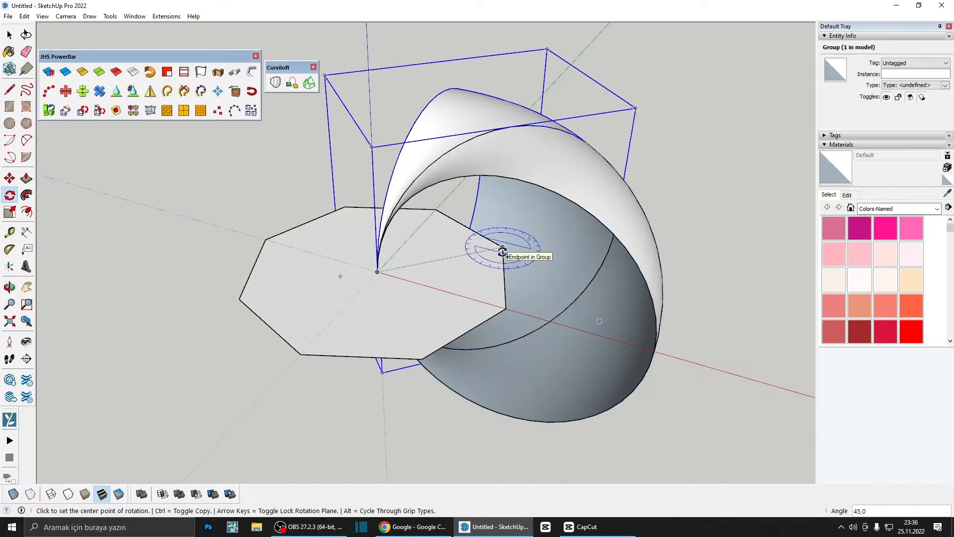
- Multiply the rotated copy of the lofted group seven times around the origin to close the ring
type("7*")
key("Return")
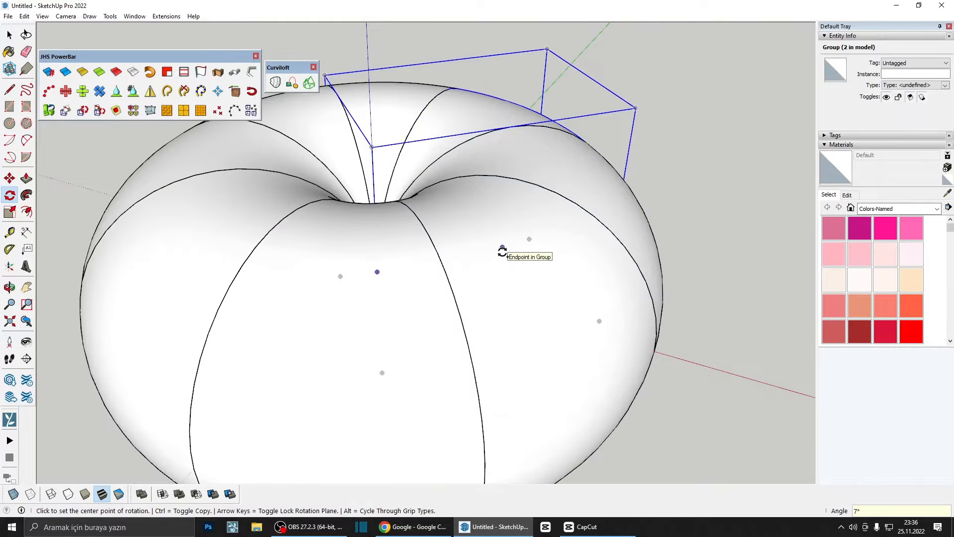
scroll(497, 254, "down", 4)
middle_click_drag(426, 362, 346, 230)
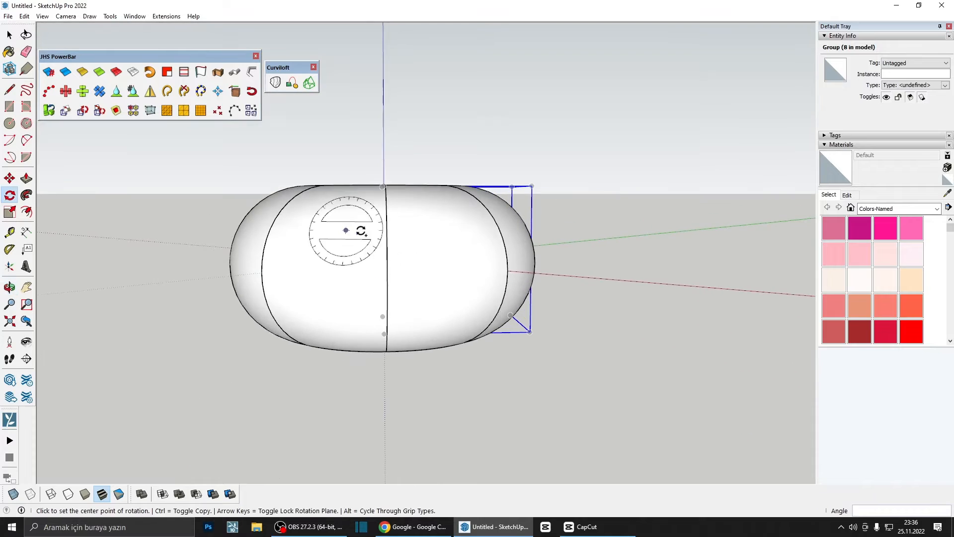
key("space")
- Examine the seams between the ring's segments from the side and from above
scroll(462, 283, "down", 2)
middle_click_drag(479, 287, 365, 318)
scroll(384, 264, "up", 4)
scroll(383, 263, "up", 3)
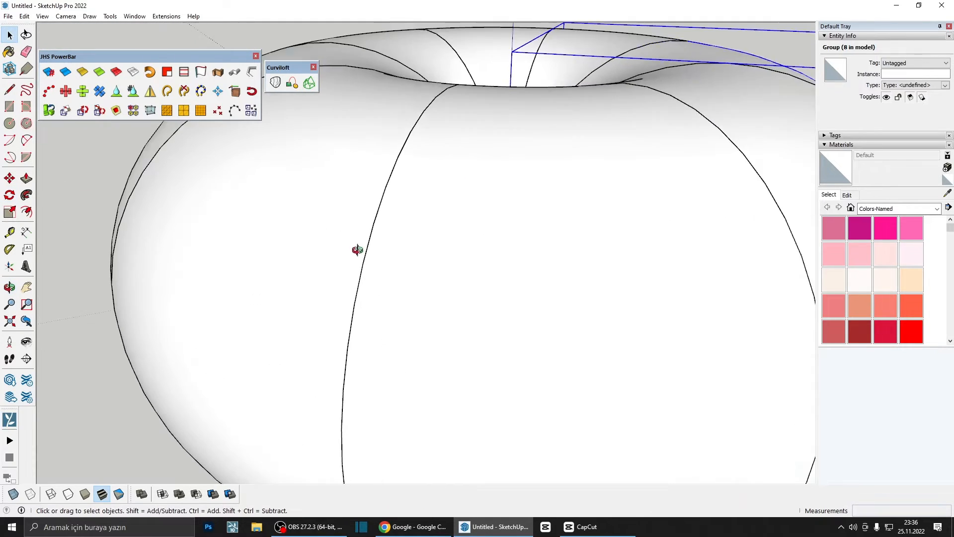
middle_click_drag(356, 252, 601, 210)
scroll(647, 132, "up", 2)
scroll(508, 176, "down", 3)
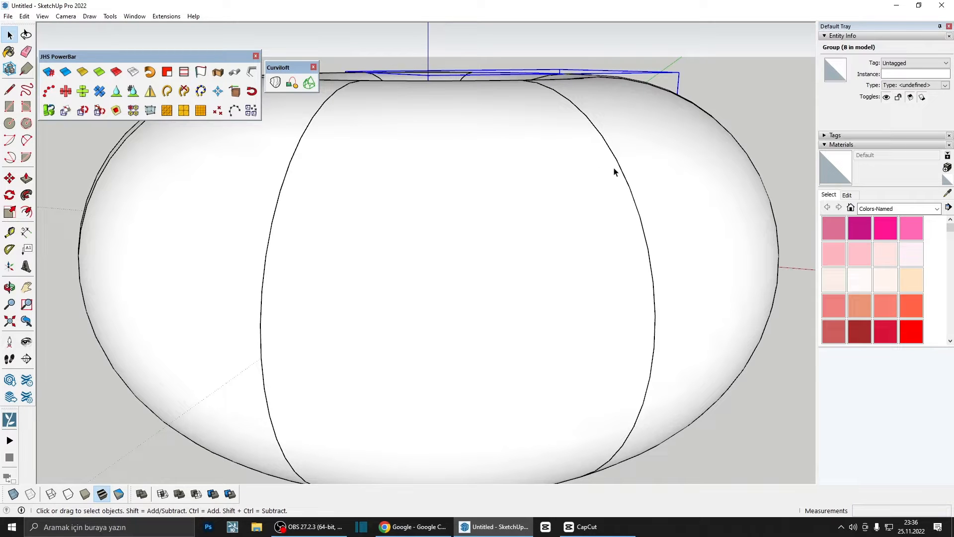
scroll(615, 172, "down", 3)
middle_click_drag(622, 170, 419, 258)
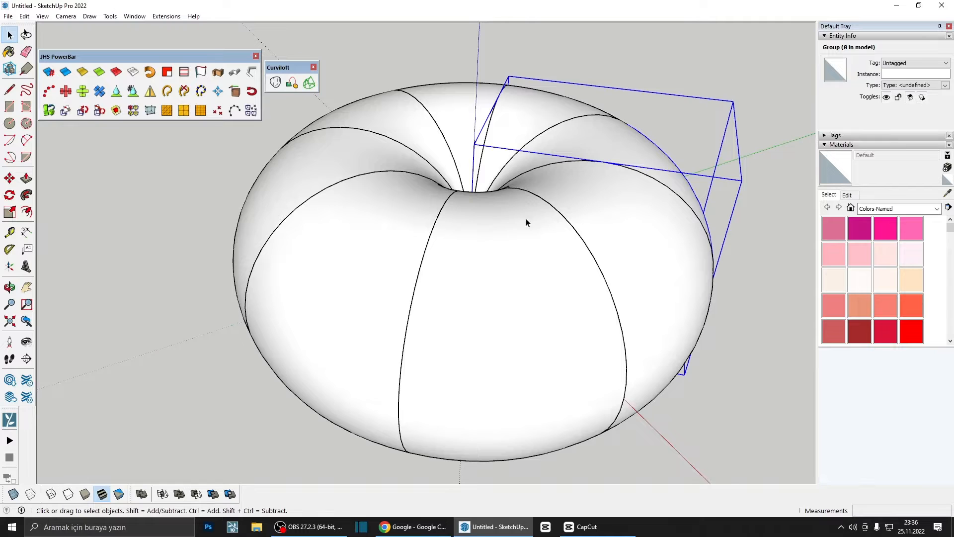
scroll(527, 222, "down", 2)
middle_click_drag(544, 256, 468, 218)
- Undo the radial copies and open the original lofted group for editing with all its connected geometry selected
key("ctrl+z")
scroll(562, 237, "up", 2)
double_click(561, 236)
triple_click(543, 257)
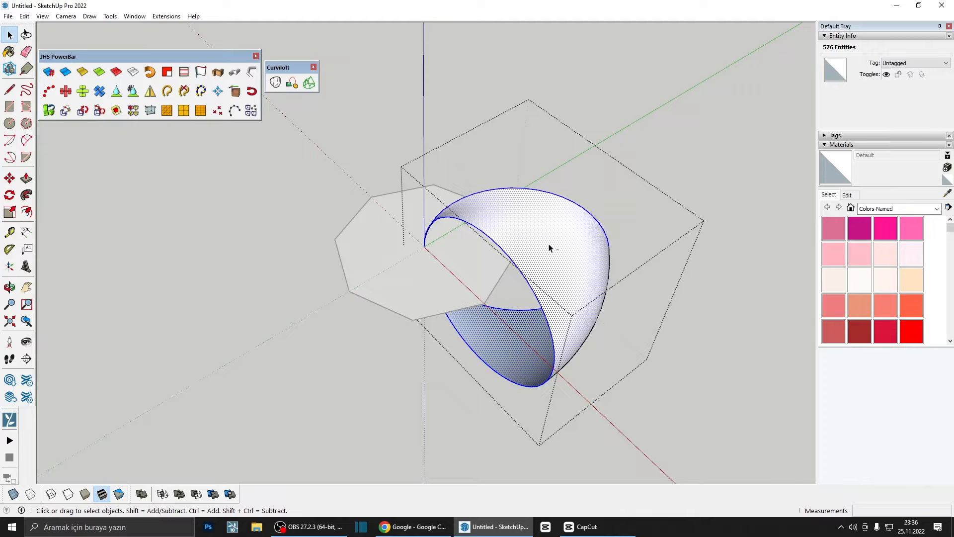
middle_click_drag(550, 251, 575, 219)
- Scale the segment's boundary edges about their centre along the blue axis to about 0.97, and close the group
key("s")
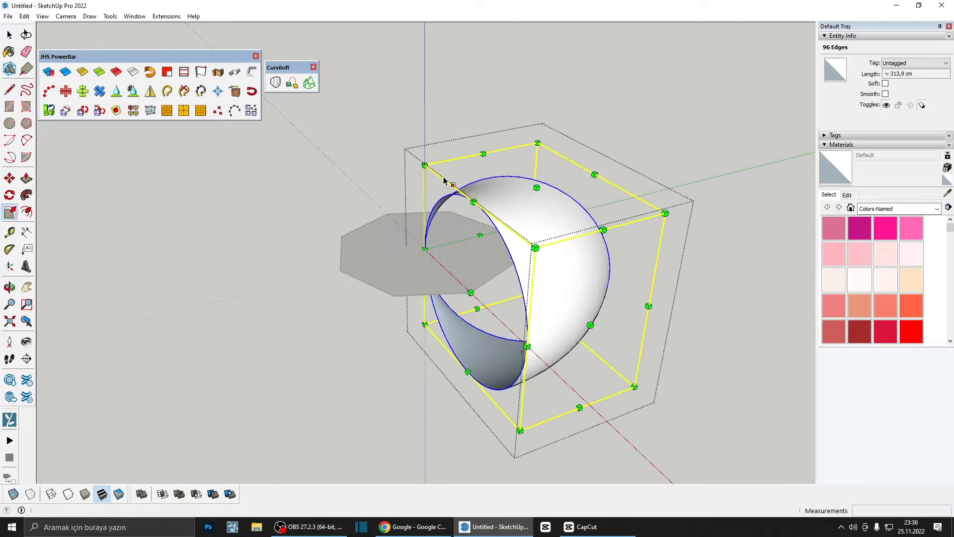
middle_click_drag(510, 225, 560, 202)
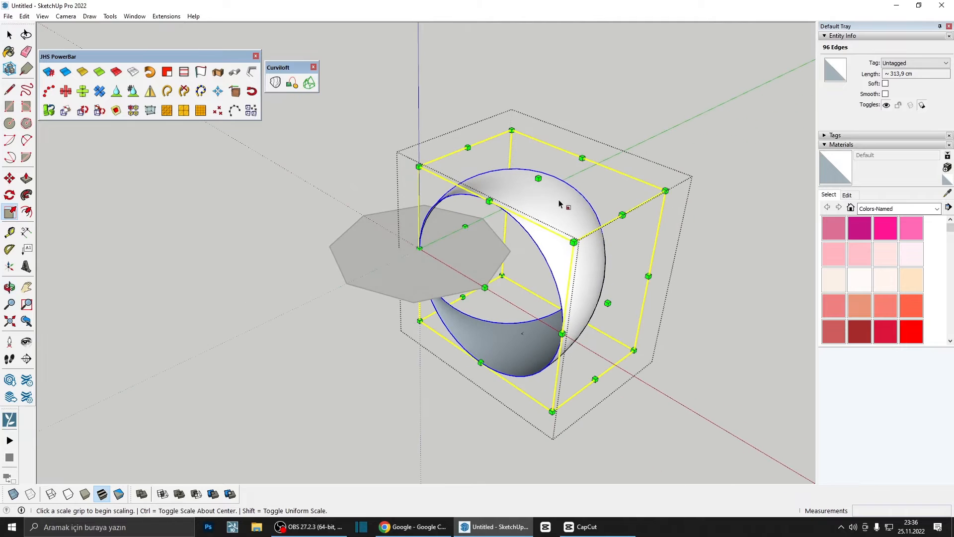
left_click(539, 178)
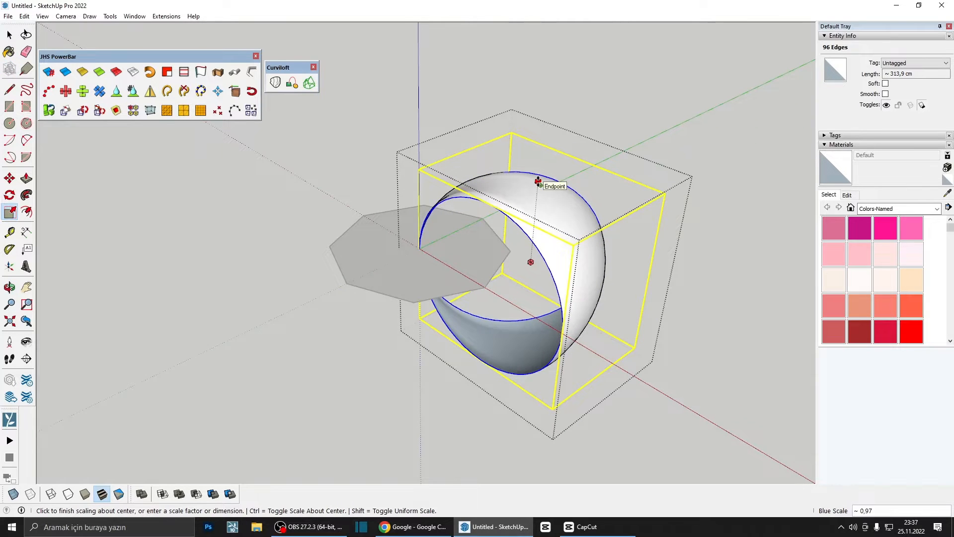
left_click(538, 180)
middle_click_drag(542, 183, 399, 87)
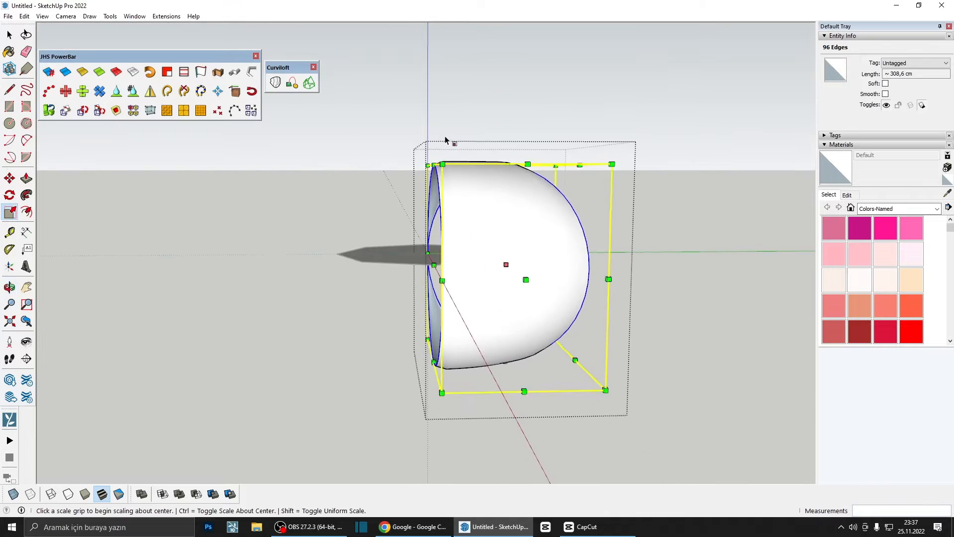
scroll(447, 141, "up", 5)
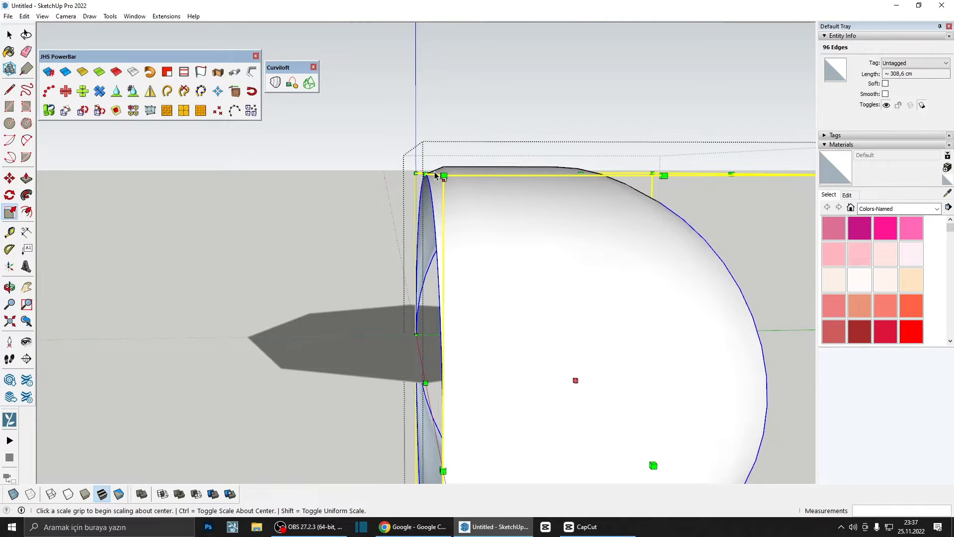
scroll(435, 176, "down", 3)
middle_click_drag(440, 187, 551, 323)
scroll(635, 212, "down", 3)
key("space")
key("Escape")
middle_click_drag(591, 258, 664, 263)
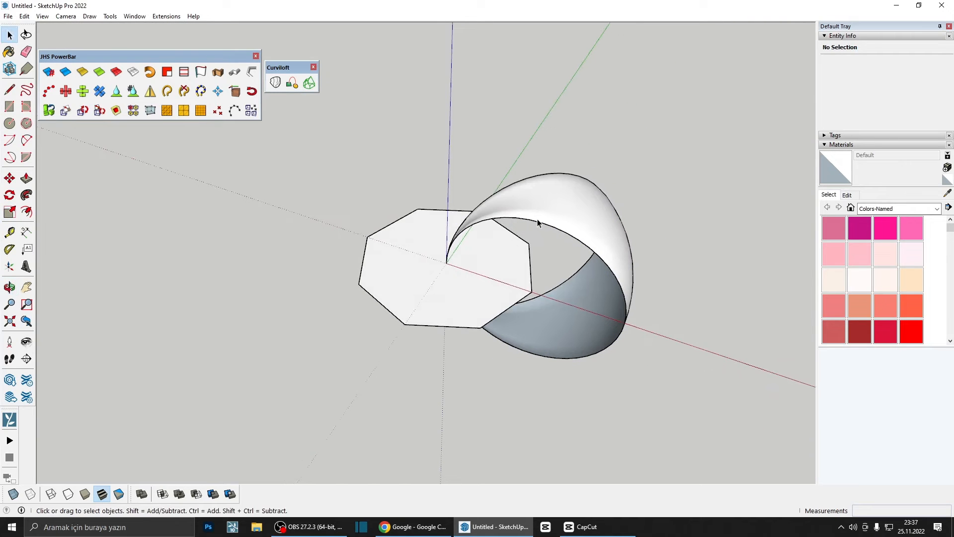
- Rotate a copy of the reshaped segment about the origin, from the octagon's red-axis vertex to the adjacent vertex
left_click(538, 224)
key("q")
scroll(414, 261, "up", 3)
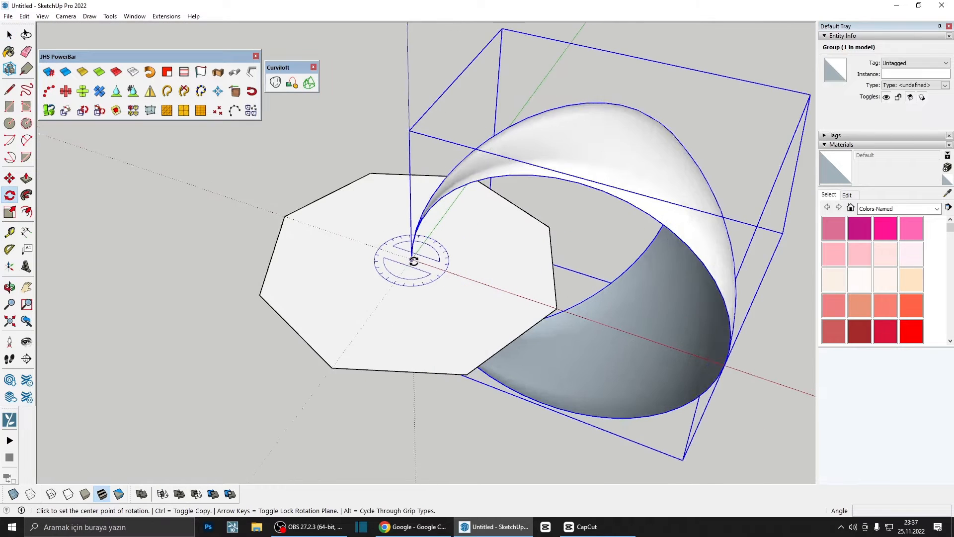
scroll(413, 261, "up", 2)
left_click(411, 259)
left_click(638, 338)
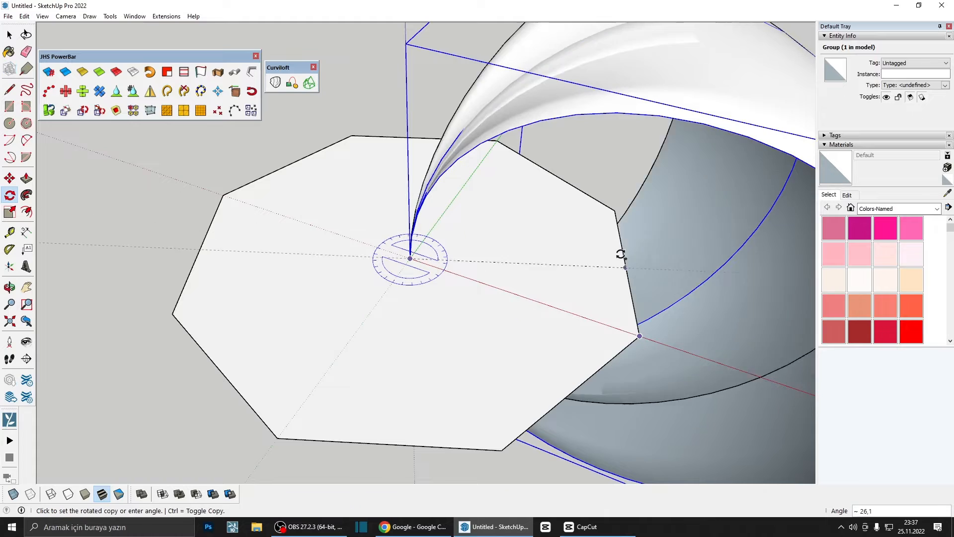
left_click(616, 212)
scroll(492, 217, "down", 3)
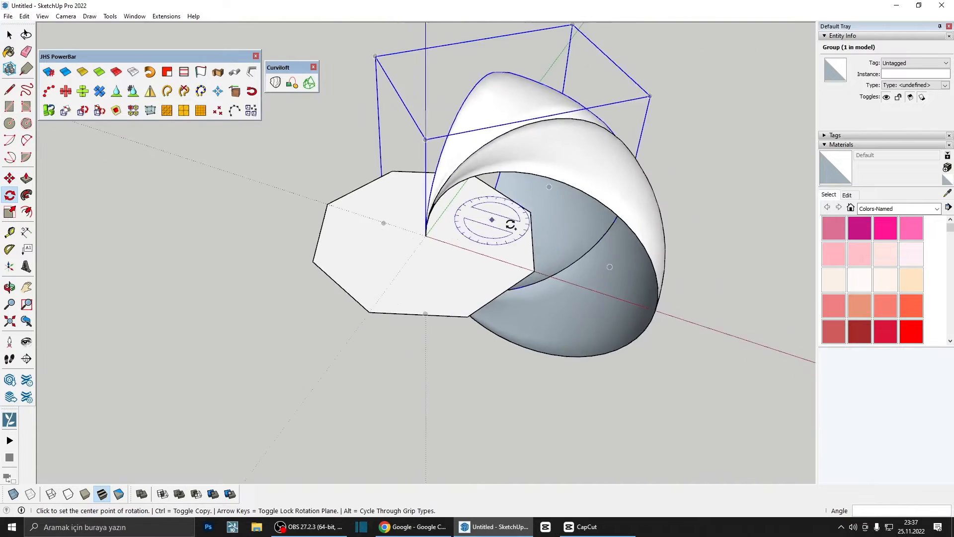
- Repeat the rotated copy of the reshaped segment seven times to complete the ribbed ring
middle_click_drag(582, 259, 494, 219)
middle_click_drag(597, 241, 763, 289)
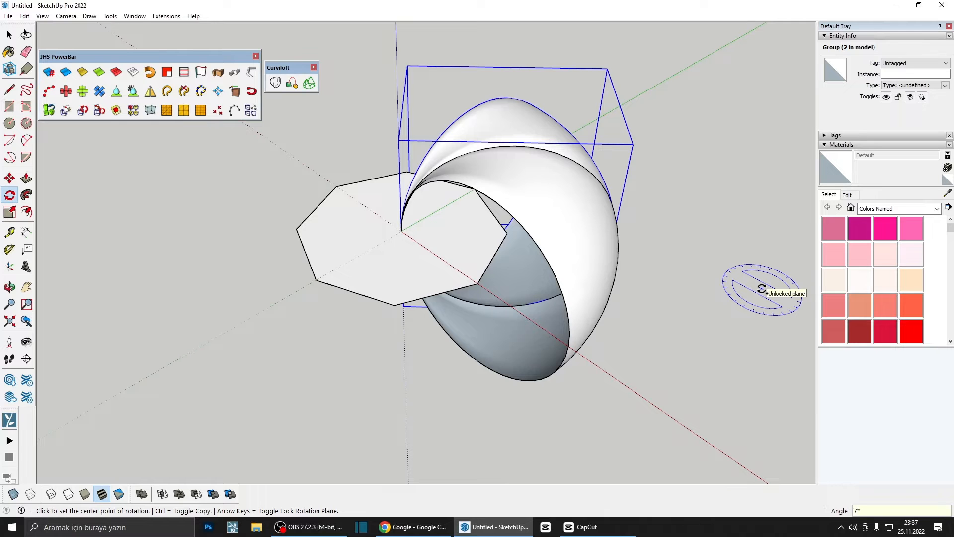
key("Return")
key("space")
middle_click_drag(616, 260, 359, 172)
scroll(344, 211, "up", 3)
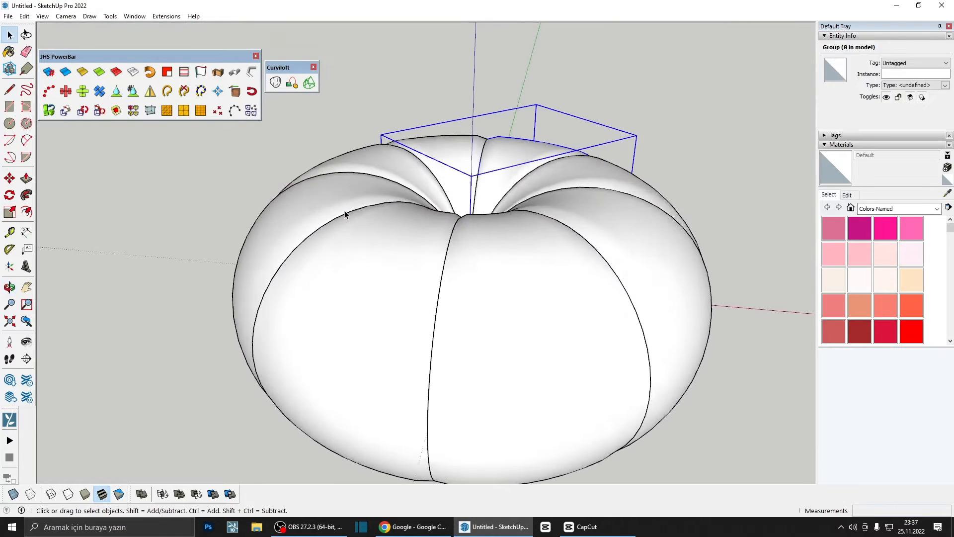
scroll(348, 209, "up", 3)
middle_click_drag(373, 207, 380, 308)
scroll(420, 178, "down", 3)
scroll(390, 272, "down", 4)
- Select all the segment groups of the ring and explode them into loose geometry
left_click(417, 333)
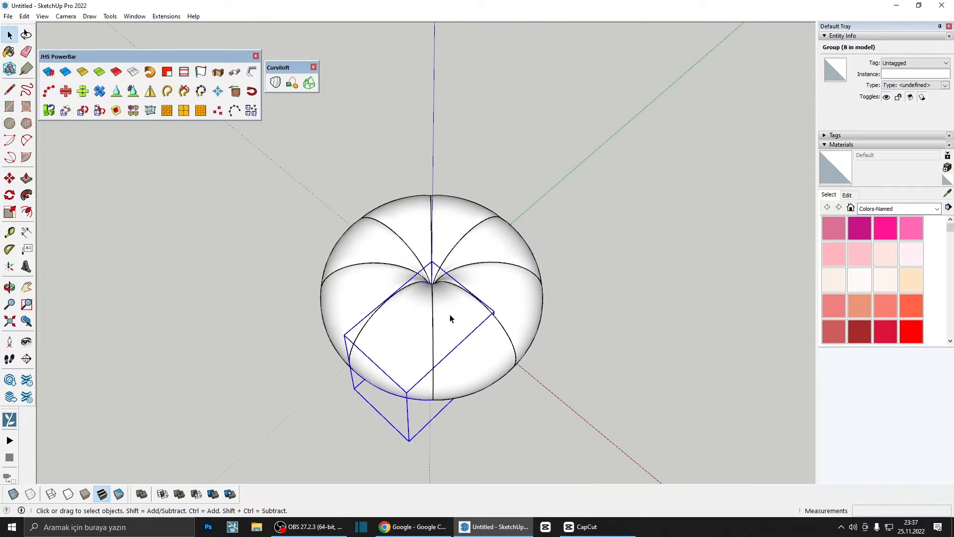
scroll(450, 318, "down", 3)
middle_click_drag(463, 297, 496, 249, "shift")
left_click_drag(585, 379, 398, 150)
right_click(444, 255)
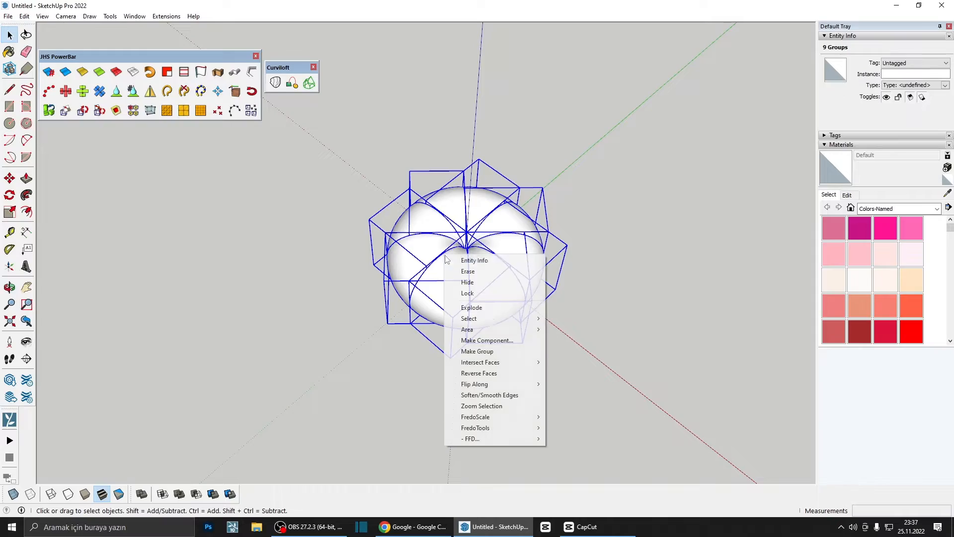
left_click(477, 307)
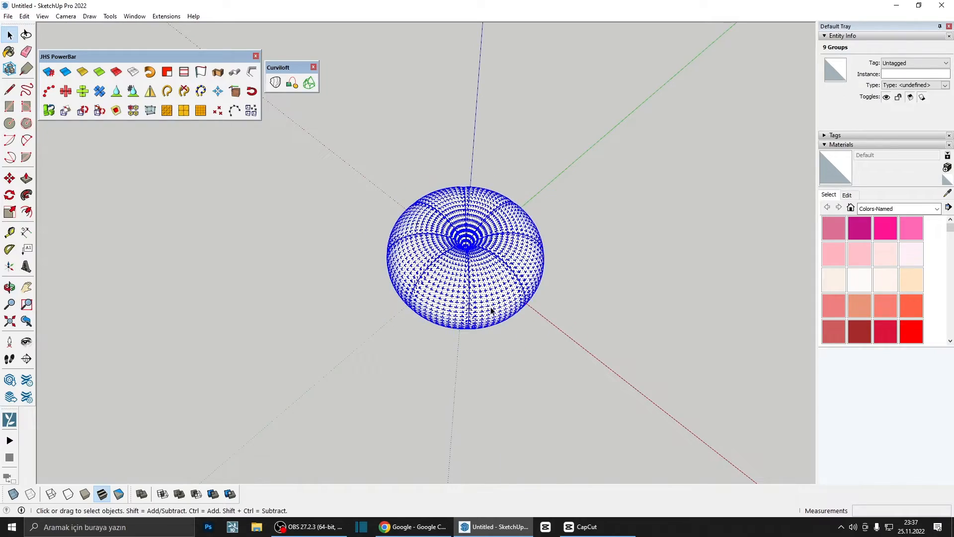
scroll(489, 295, "up", 1)
middle_click_drag(481, 294, 513, 229)
scroll(511, 312, "up", 2)
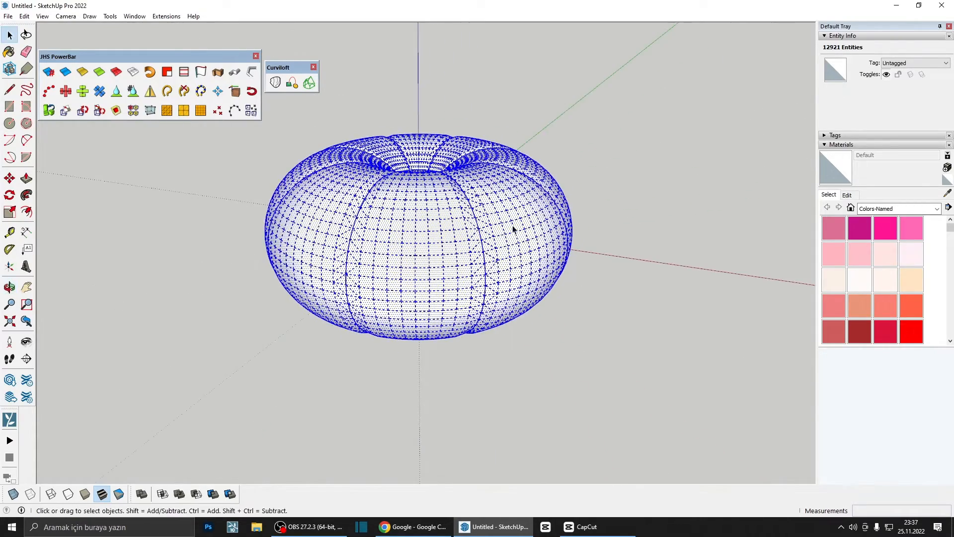
- Select all connected geometry of the exploded ribbed form and make it a single group
left_click(513, 230)
middle_click_drag(416, 230, 205, 372)
scroll(517, 281, "down", 3)
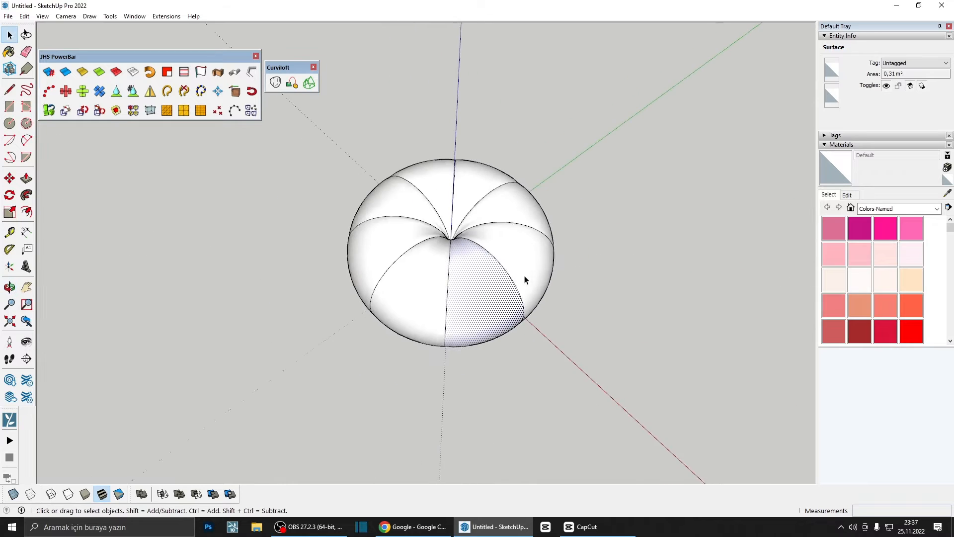
middle_click_drag(525, 280, 511, 291)
scroll(582, 341, "down", 2)
left_click_drag(628, 404, 478, 281)
triple_click(442, 248)
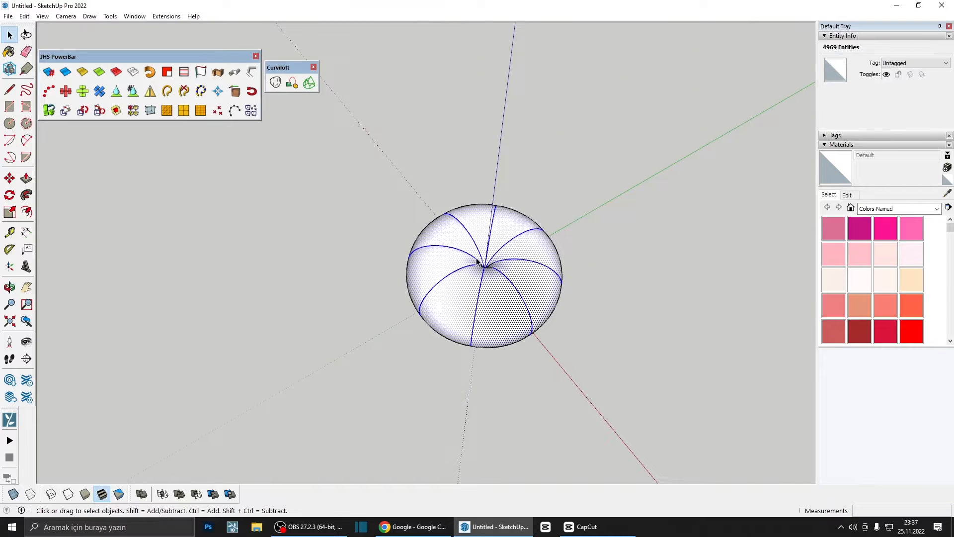
right_click(483, 239)
left_click(527, 324)
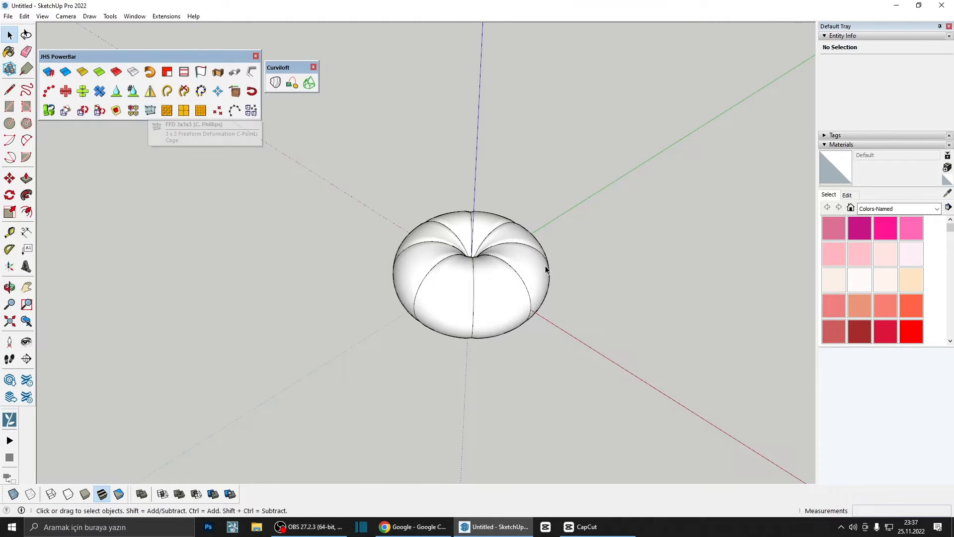
- Apply an FFD 3x3x3 control-point cage to the ribbed group
left_click(489, 287)
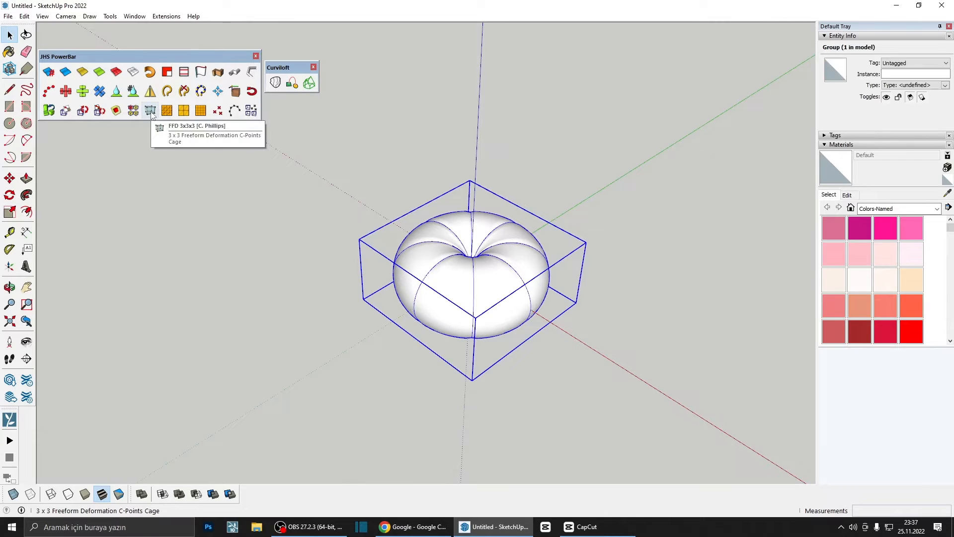
right_click(446, 277)
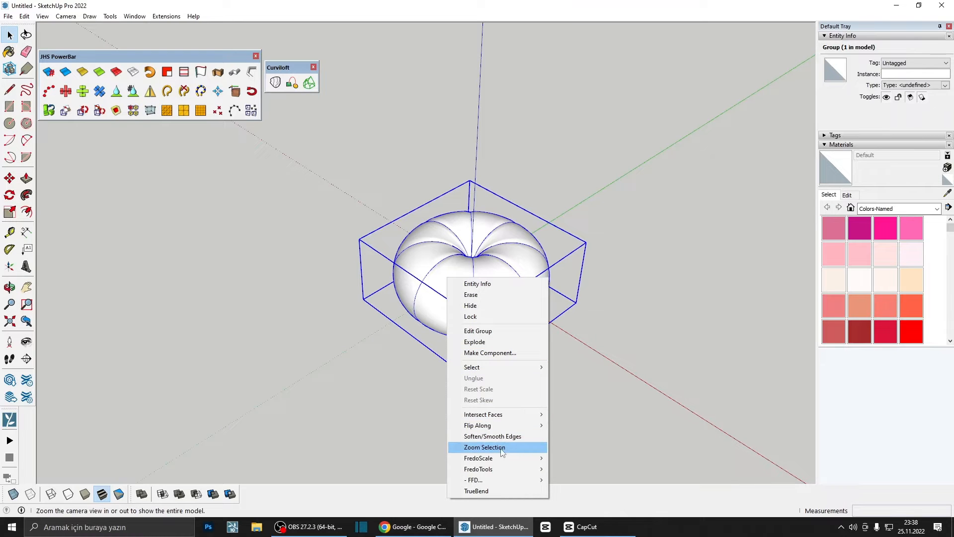
mouse_move(508, 481)
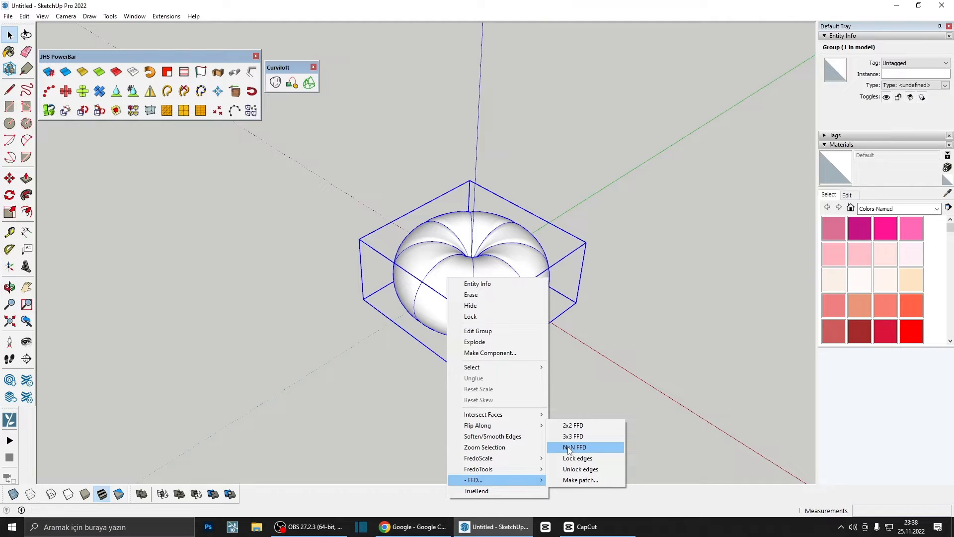
left_click(149, 111)
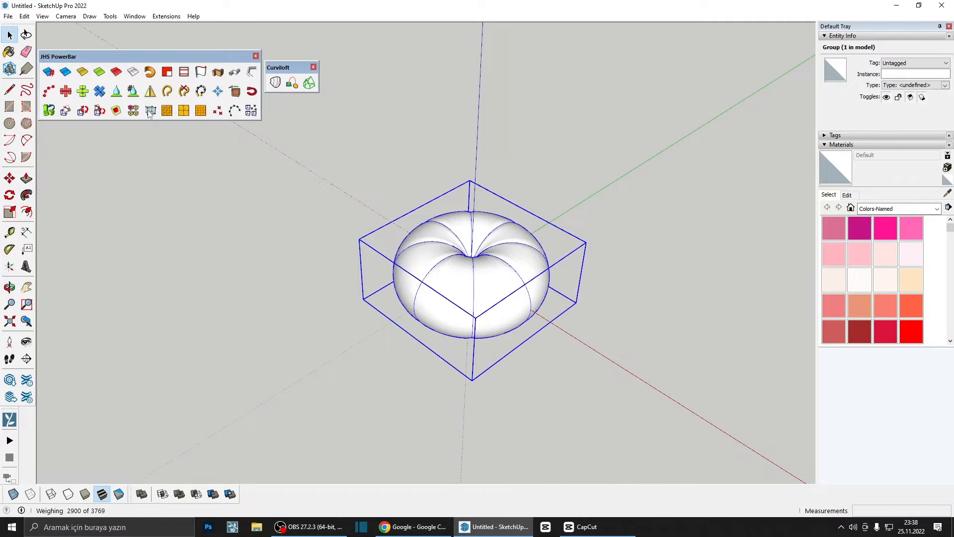
middle_click_drag(517, 274, 505, 138)
middle_click_drag(552, 261, 507, 264)
- Examine the control points around the ribbed group from several angles, with X-ray display switched on and off again
left_click(560, 291)
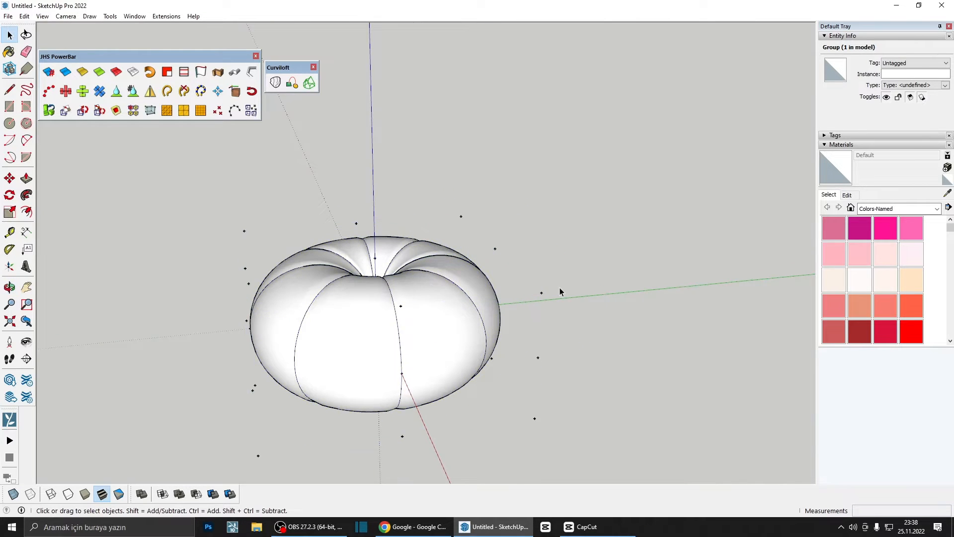
middle_click_drag(561, 292, 518, 212)
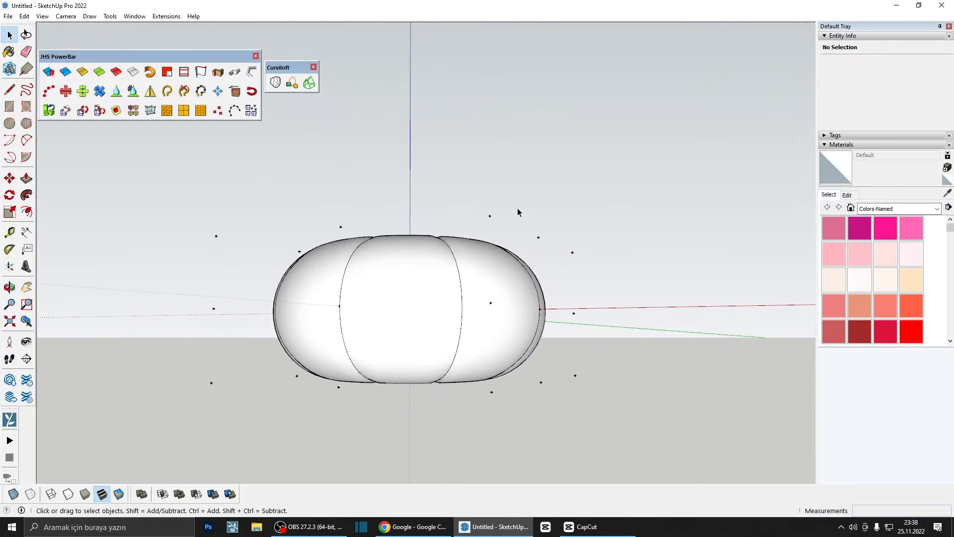
middle_click_drag(523, 248, 490, 257)
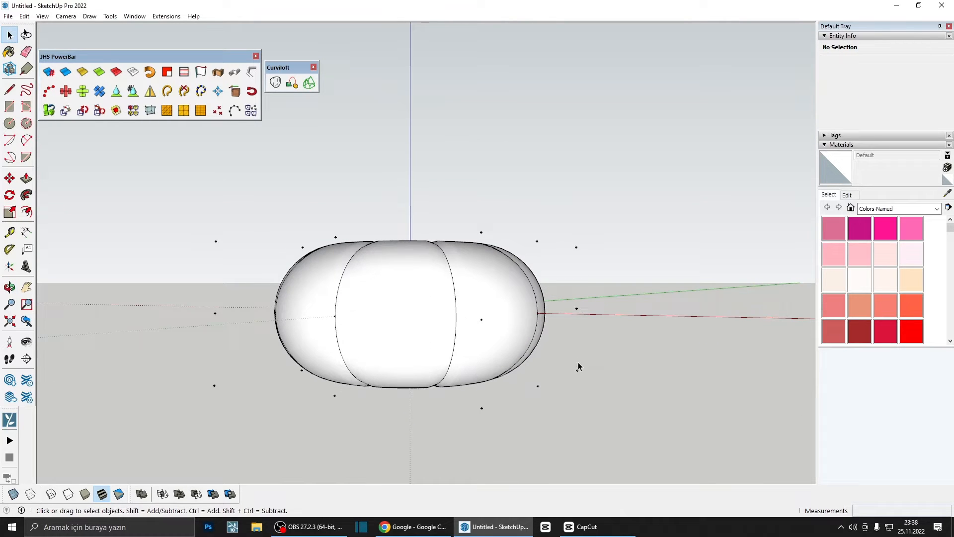
middle_click_drag(457, 416, 317, 308)
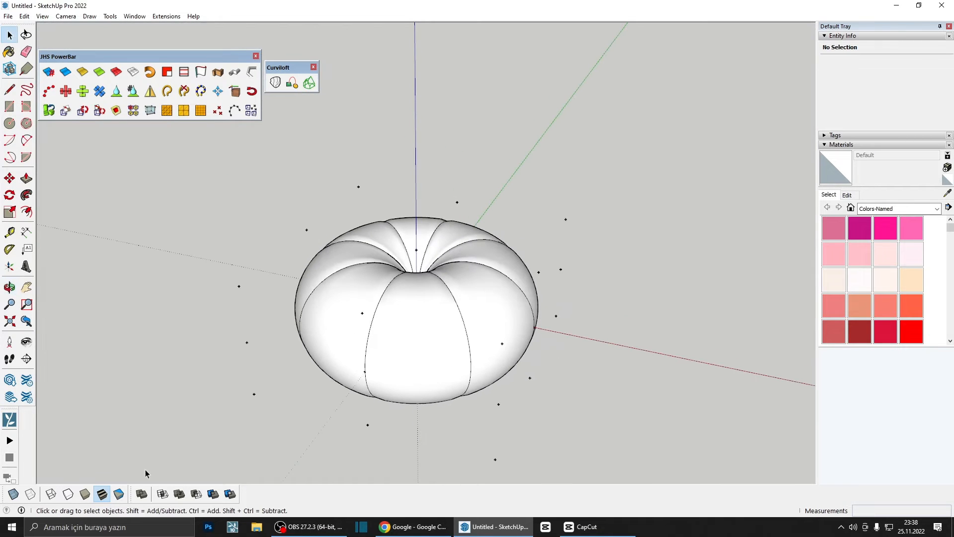
left_click(13, 494)
middle_click_drag(437, 320, 522, 357)
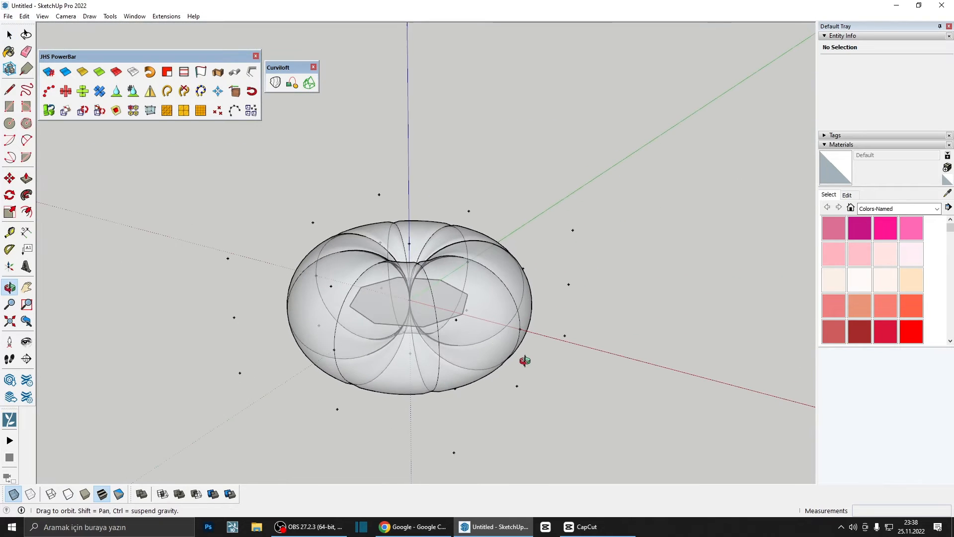
left_click(491, 321)
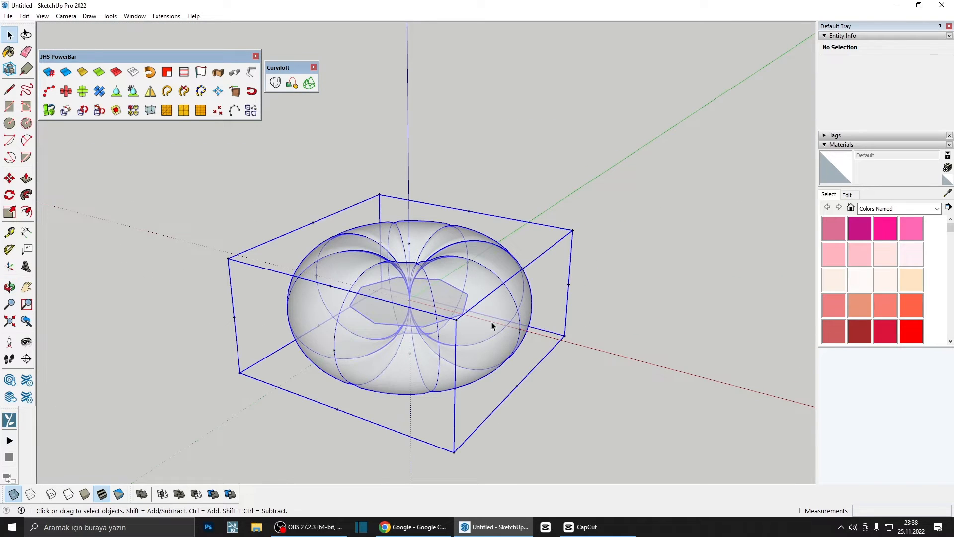
left_click(14, 494)
middle_click_drag(499, 324, 569, 255)
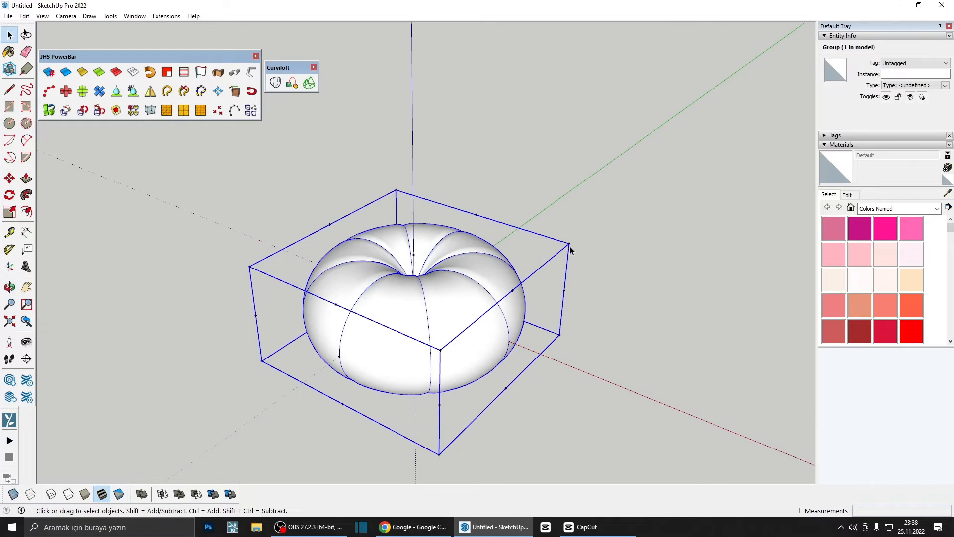
scroll(577, 259, "up", 3)
left_click(571, 249)
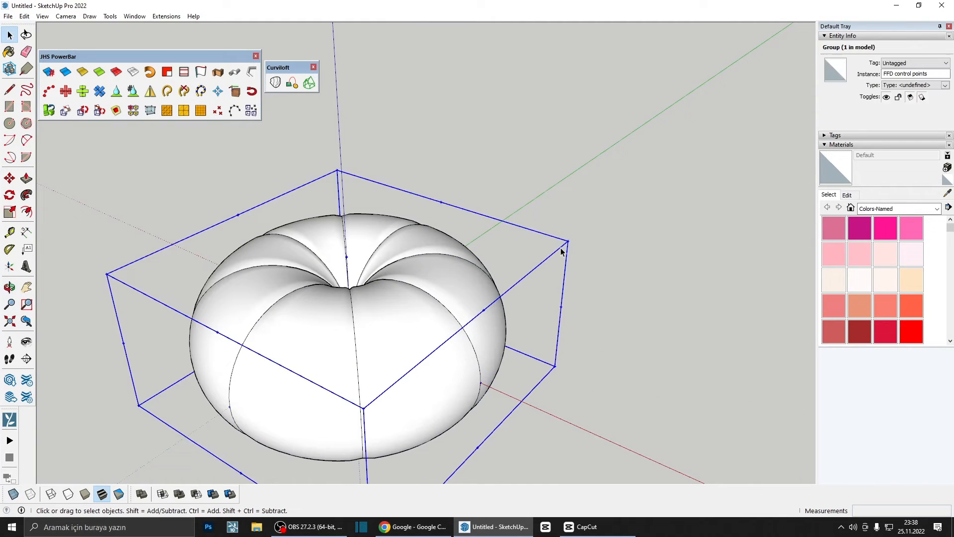
key("m")
left_click(584, 277)
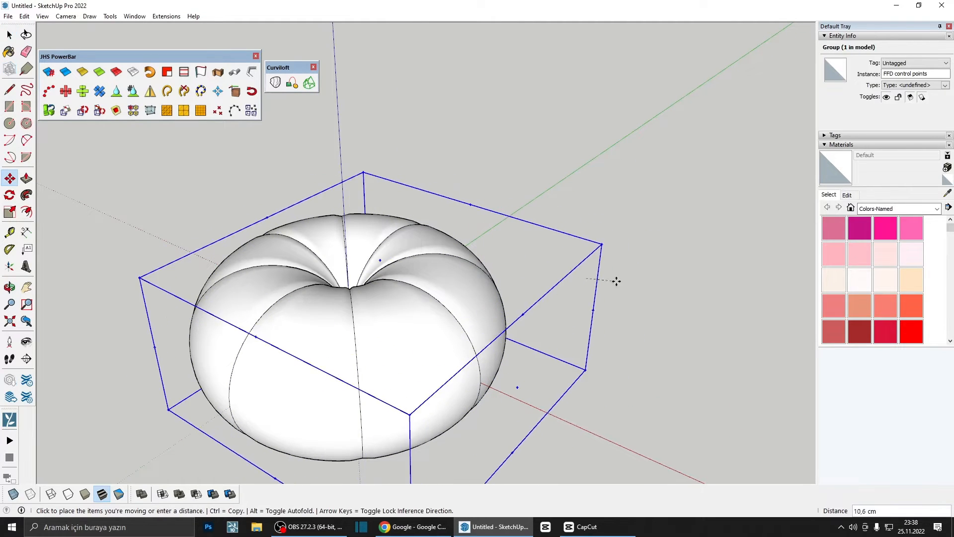
key("Escape")
key("space")
- Open the FFD control-point group, select the three top points along one side and raise them 35 cm along the blue axis
scroll(568, 244, "up", 3)
left_click(569, 245)
middle_click_drag(569, 244, 313, 151)
mouse_move(383, 207)
middle_mouse_down()
mouse_move(383, 249)
mouse_move(376, 214)
middle_mouse_up()
middle_click_drag(445, 267, 451, 293)
key("m")
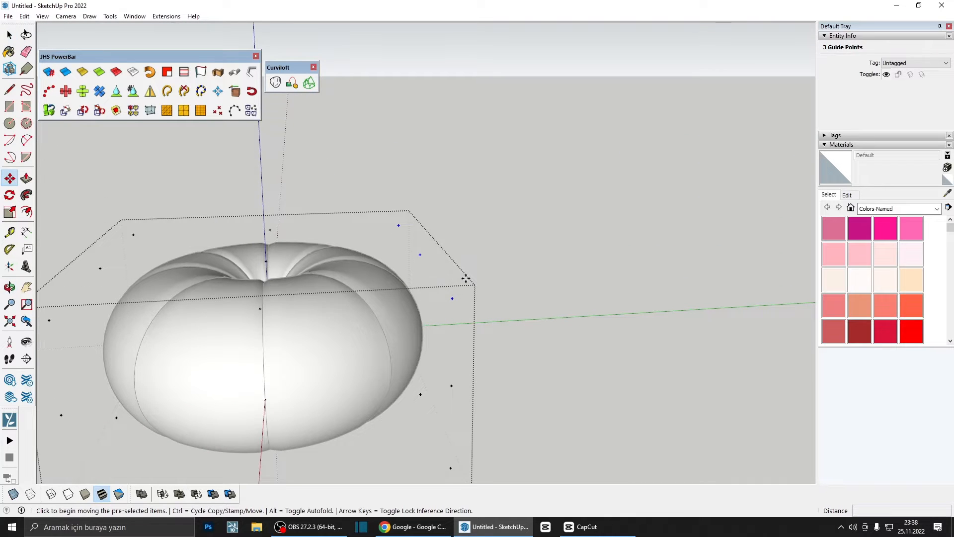
left_click(465, 279)
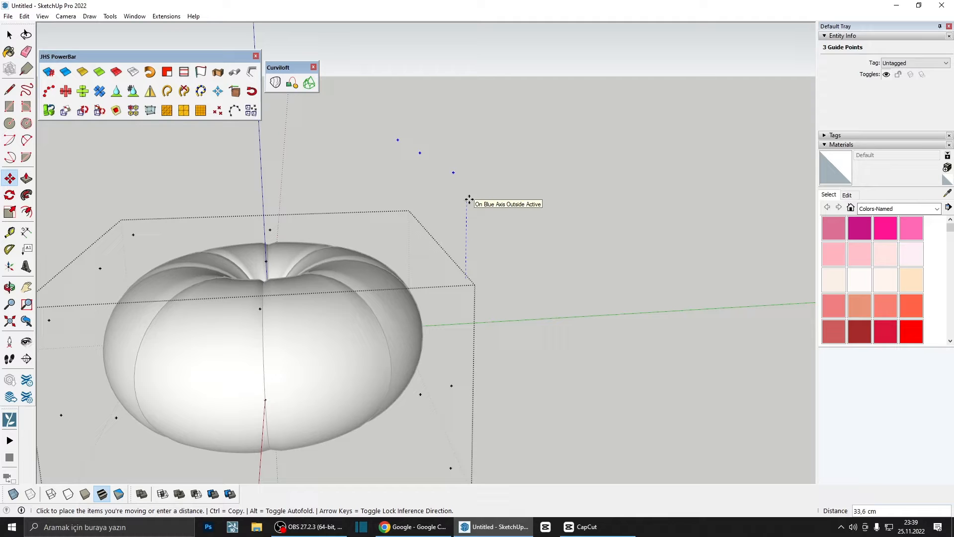
key("Return")
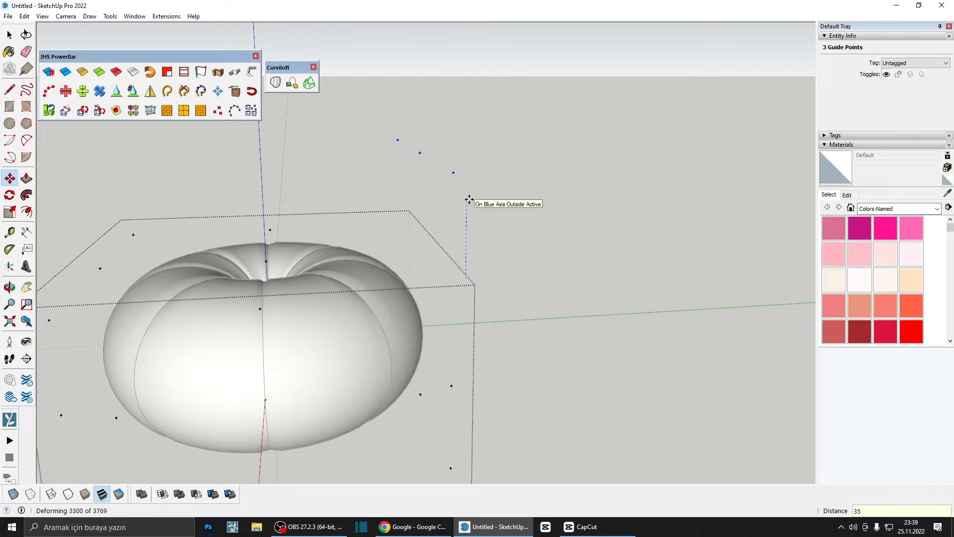
- Raise the same three top control points once more along the blue axis to heighten the backrest side
middle_click_drag(472, 198, 437, 242)
middle_click_drag(415, 211, 499, 270)
key("m")
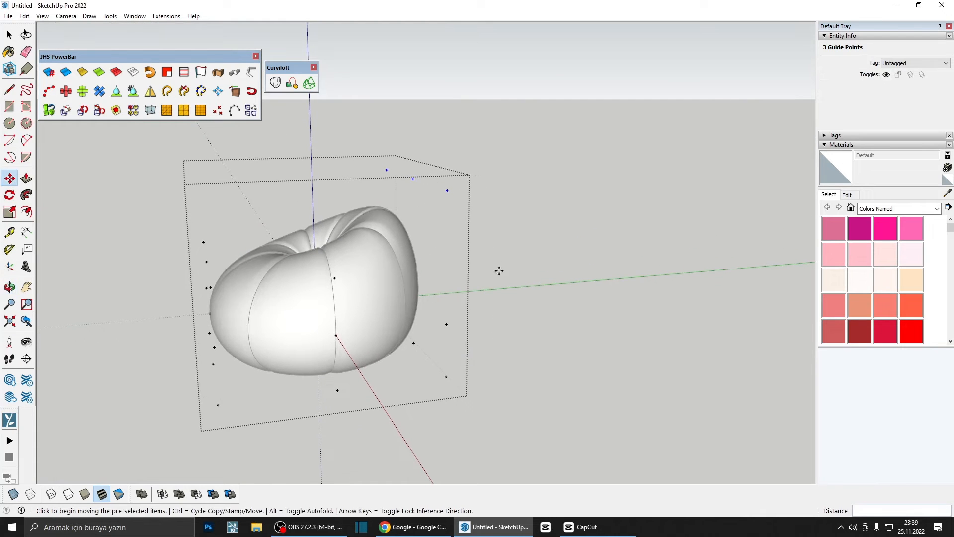
left_click(499, 271)
key("Return")
middle_click_drag(502, 208, 388, 279)
- Turn on X-ray display, select the three top-centre control points and lower them about 15.7 cm
key("m")
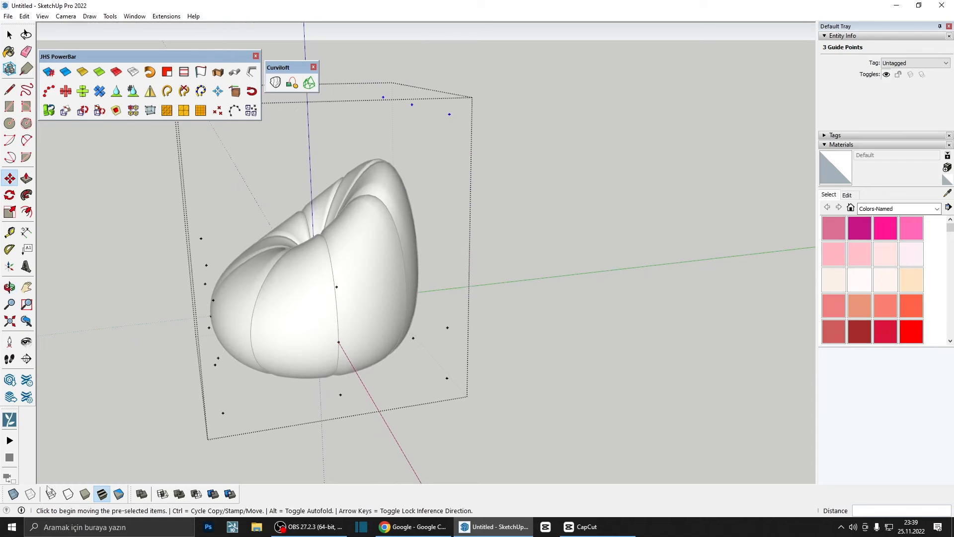
left_click(14, 494)
middle_click_drag(285, 375, 245, 273)
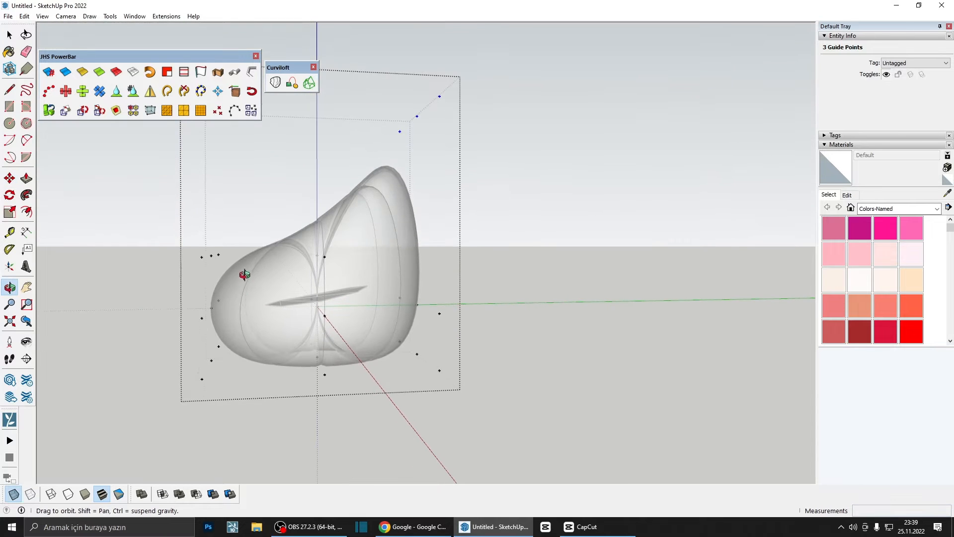
key("space")
left_click_drag(355, 282, 355, 281)
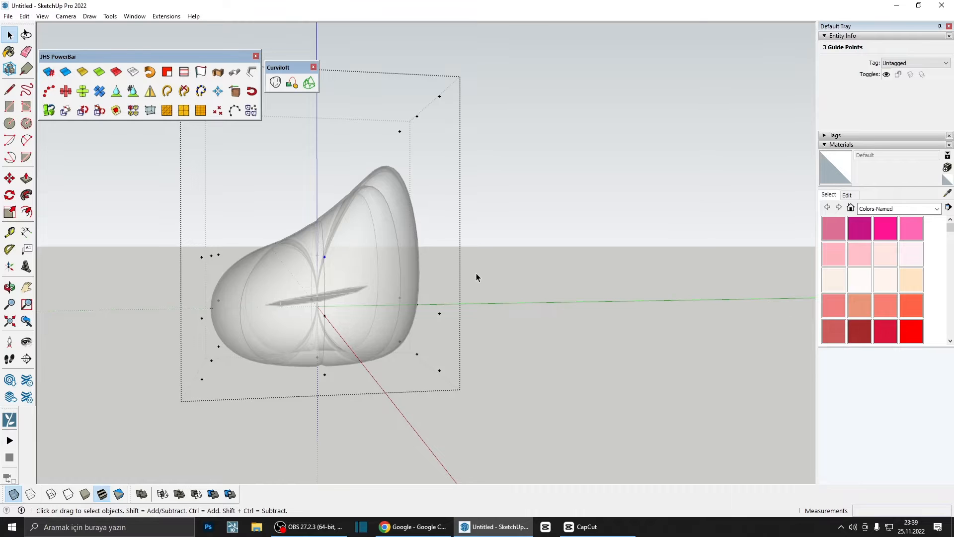
key("m")
left_click(497, 255)
left_click(495, 287)
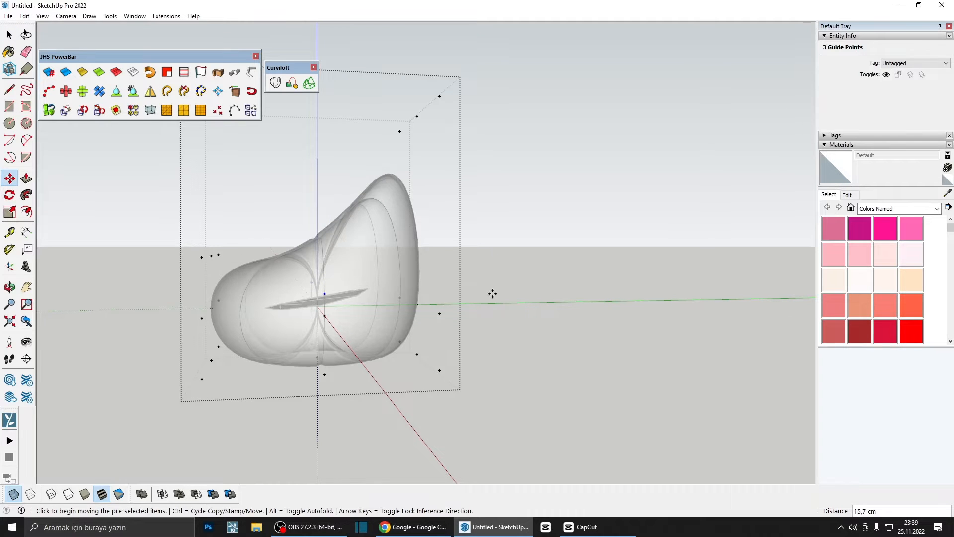
- Select the upper six control points of the central row and move them down about 18.9 cm
middle_click_drag(339, 313, 303, 280)
key("space")
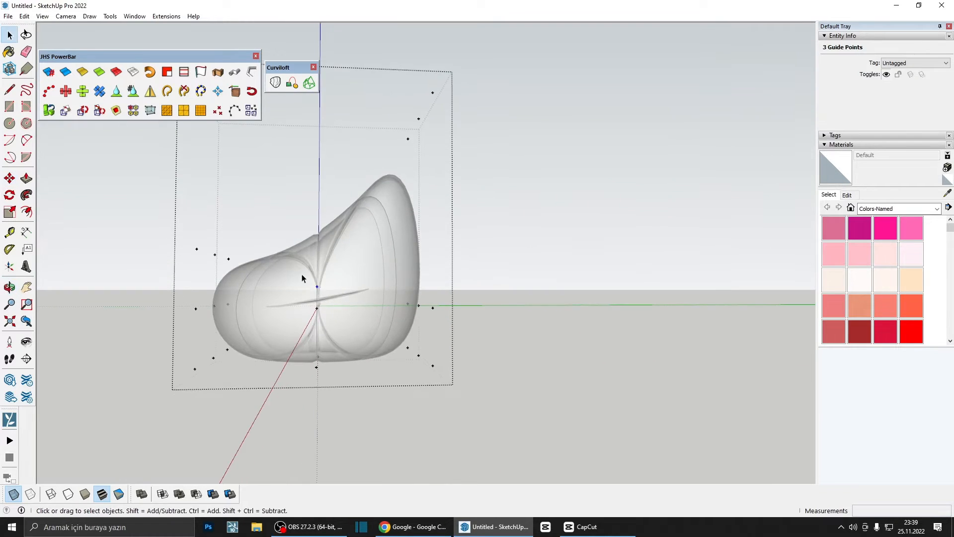
key("m")
left_click(527, 271)
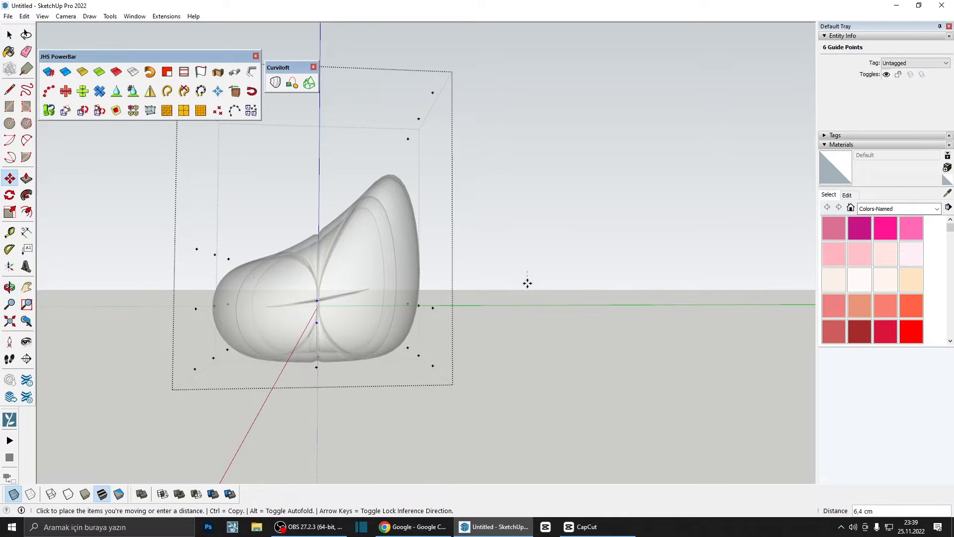
left_click(527, 303)
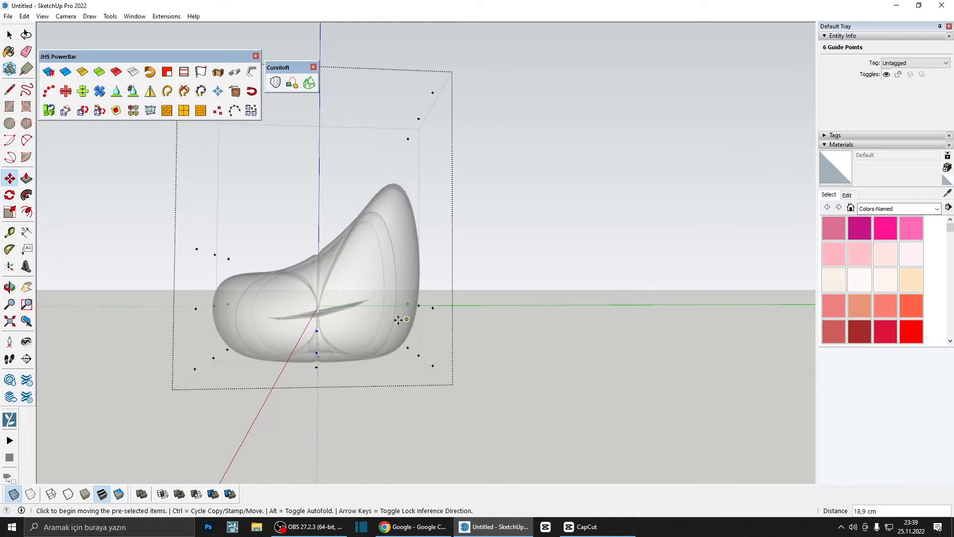
- Select all nine control points of the central row and scale them vertically toward the base by about 0.61
middle_click_drag(396, 320, 306, 298)
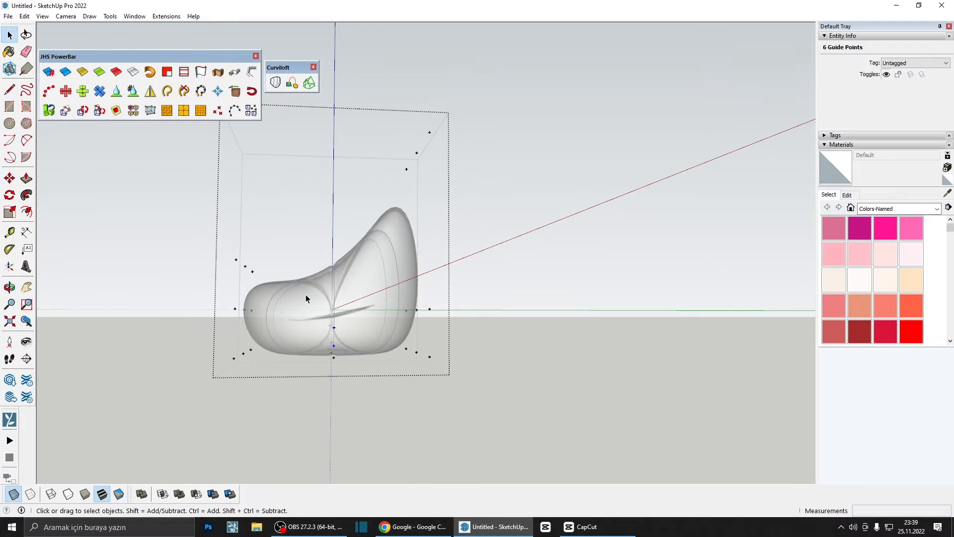
left_click_drag(362, 383, 362, 383)
middle_click_drag(375, 348, 391, 363)
key("s")
scroll(350, 339, "up", 3)
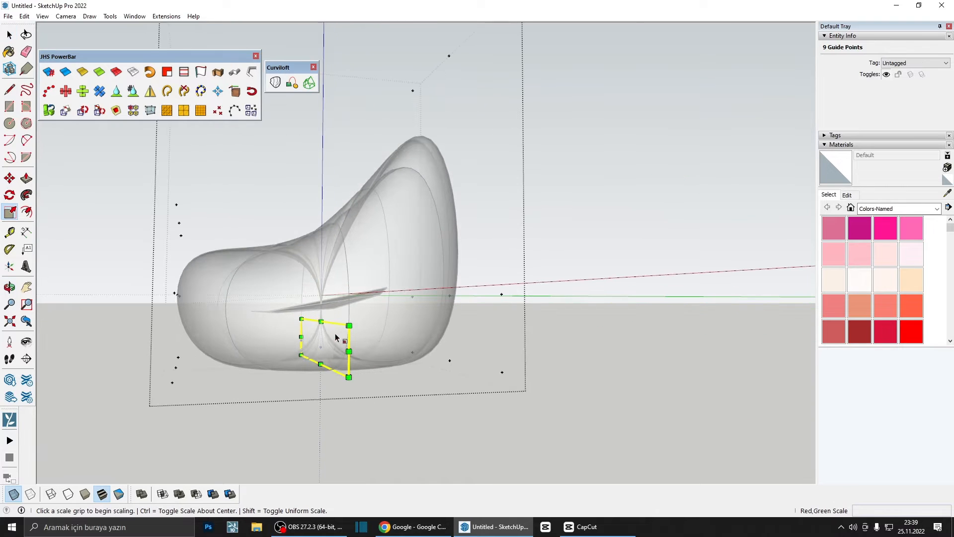
left_click(321, 321)
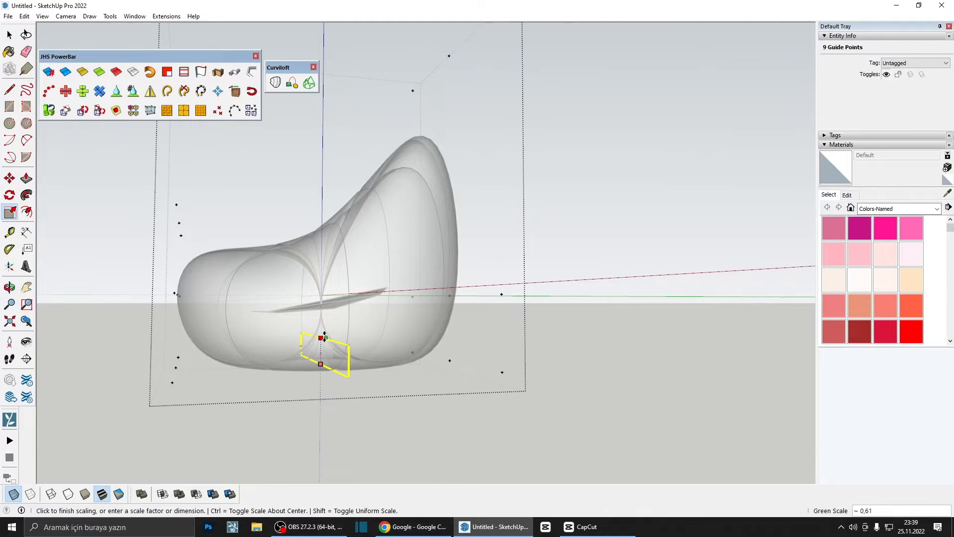
left_click(323, 338)
scroll(329, 340, "down", 3)
middle_click_drag(329, 340, 313, 383)
- Leave the control-point group and turn off X-ray display to view the chair-like form
key("space")
left_click(368, 381)
scroll(398, 330, "down", 2)
middle_click_drag(398, 330, 436, 318)
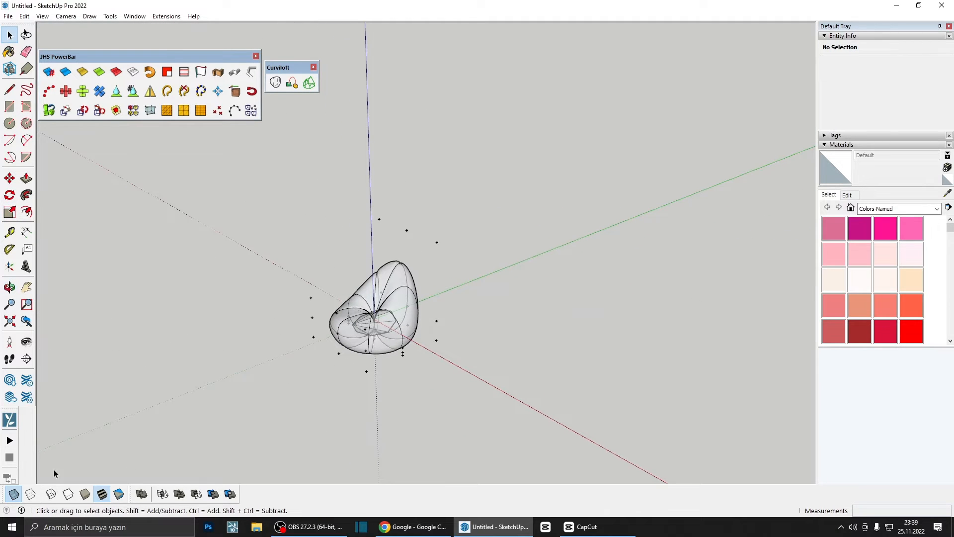
left_click(14, 493)
middle_click_drag(147, 441, 407, 242)
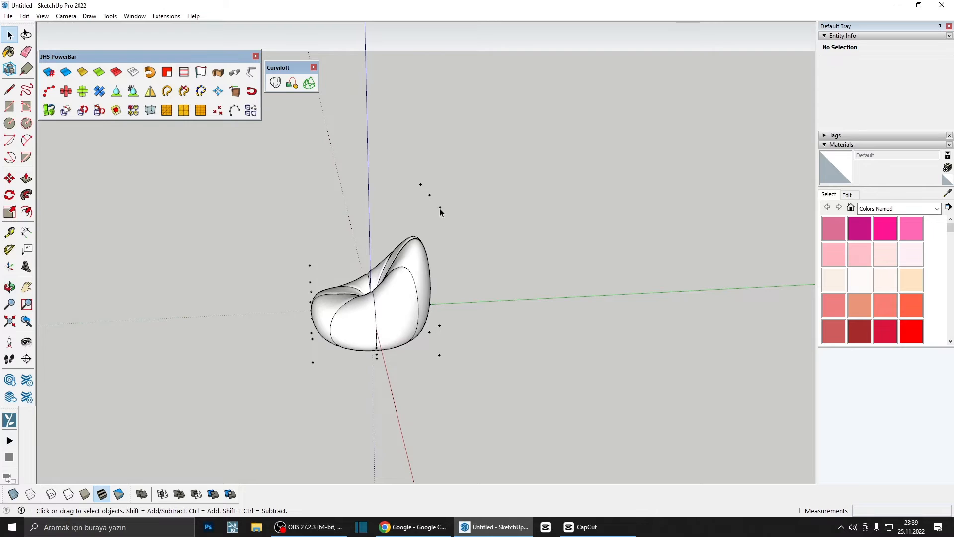
- Select the three raised control points of the backrest and move them outward along the green axis
middle_click_drag(440, 212, 413, 174)
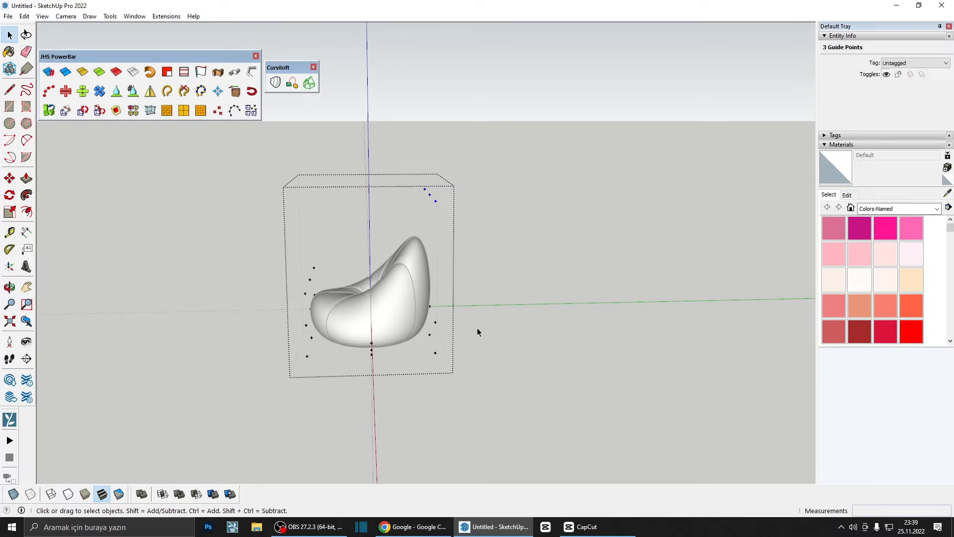
key("m")
middle_click_drag(477, 327, 441, 390)
left_click(441, 390)
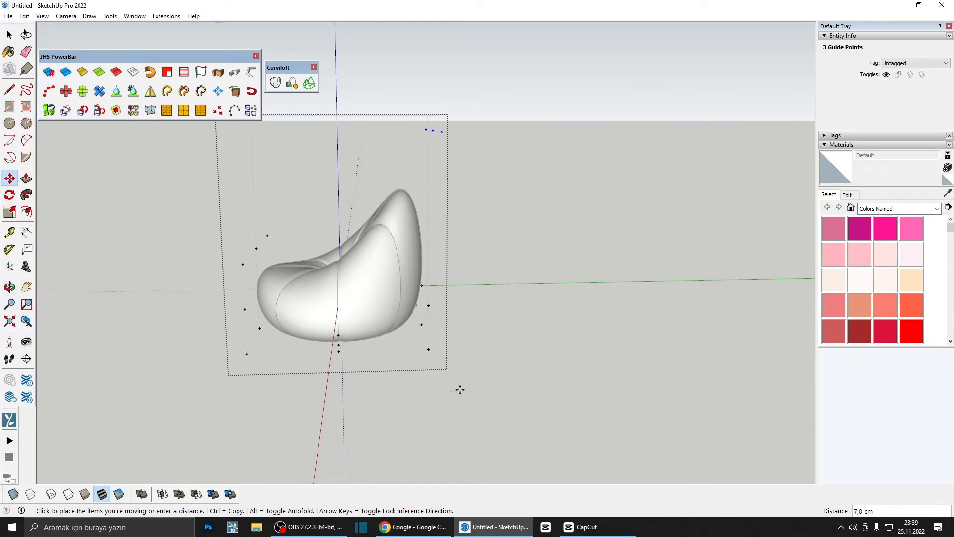
left_click(469, 390)
middle_click_drag(379, 330, 230, 260)
- Select the three upper control points at the low front end and move them outward, away from the backrest
key("space")
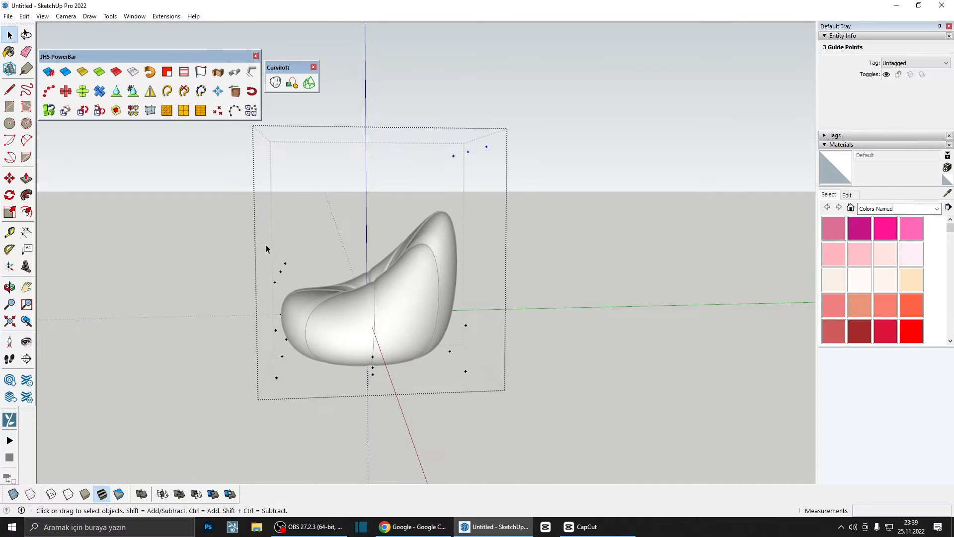
key("m")
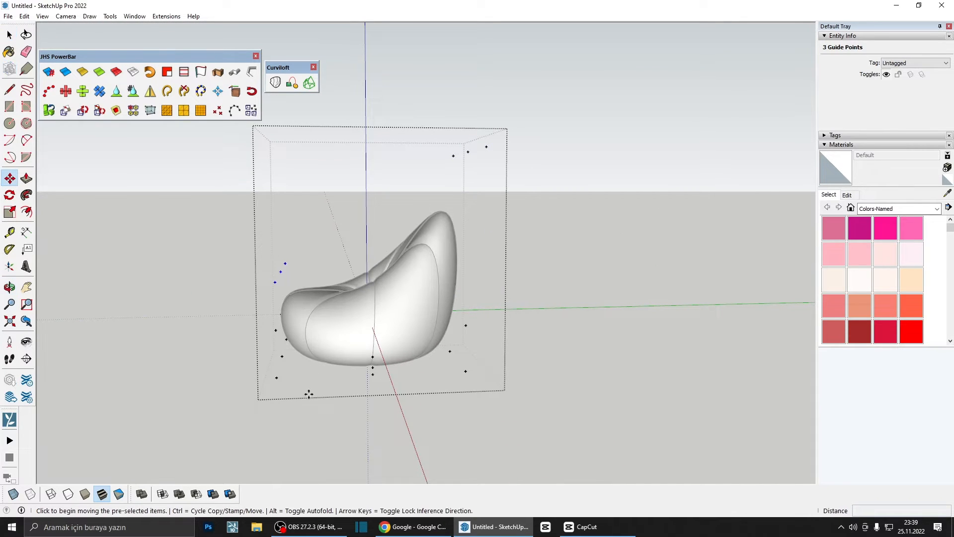
left_click(308, 392)
left_click(283, 375)
middle_click_drag(283, 375, 304, 303)
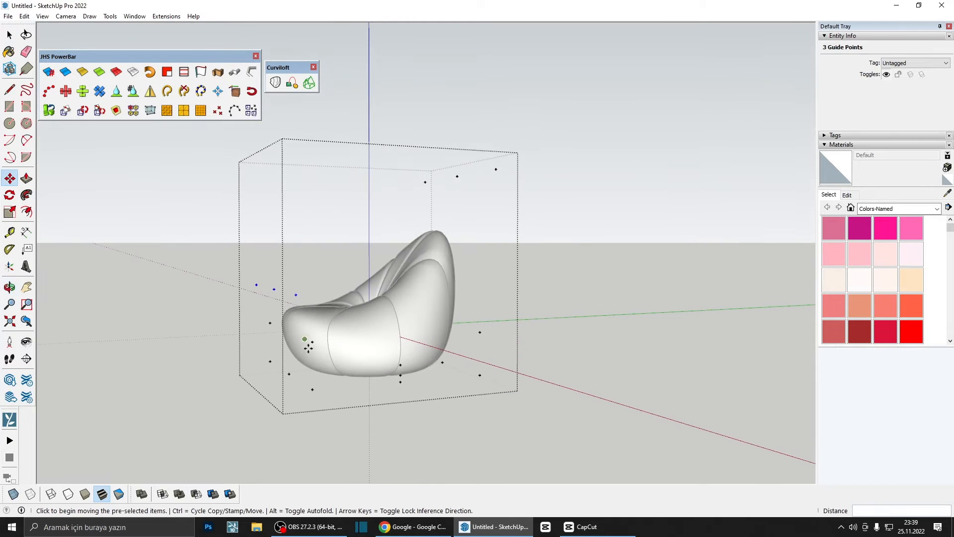
middle_click_drag(309, 348, 279, 324)
- Turn on X-ray display and move the single middle control point at the front about 4.8 cm outward along the green axis
key("space")
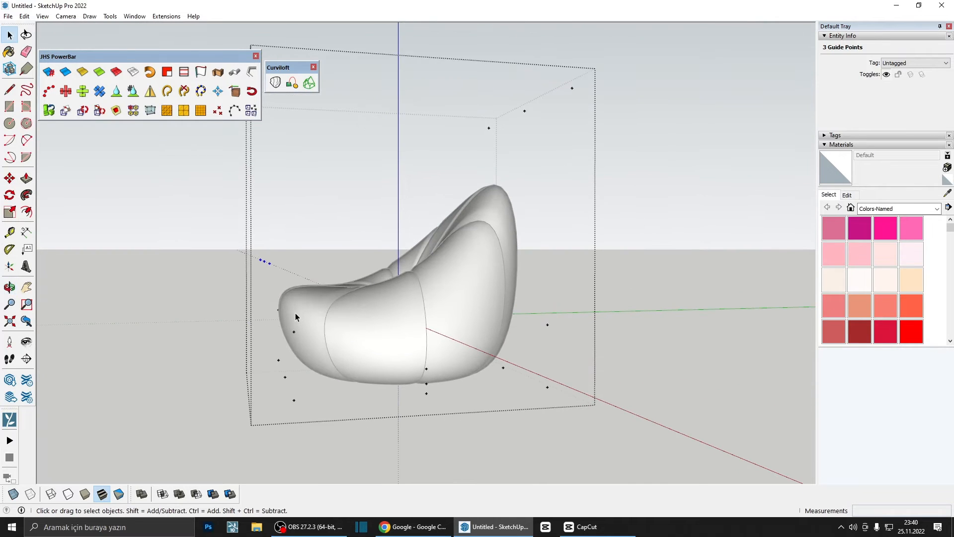
left_click(14, 493)
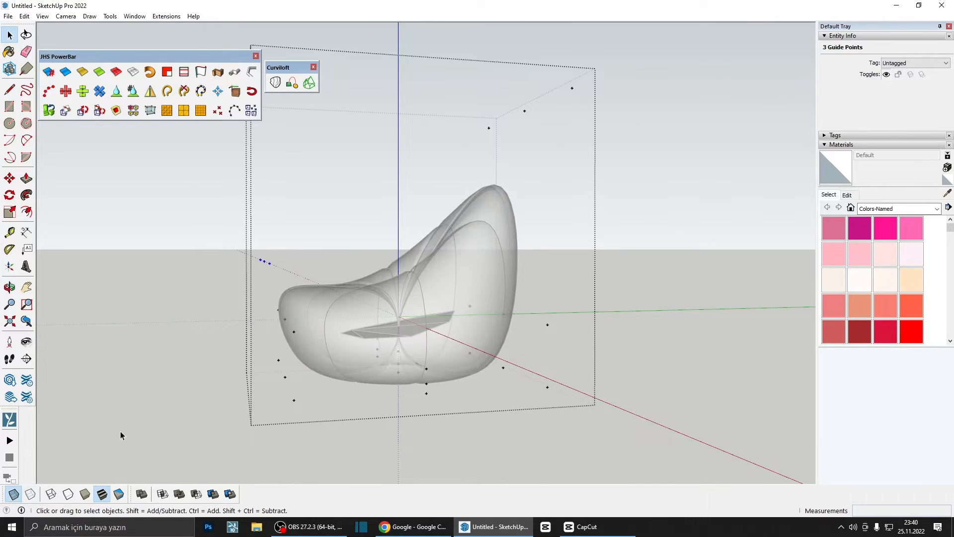
scroll(288, 329, "up", 1)
left_click(288, 325)
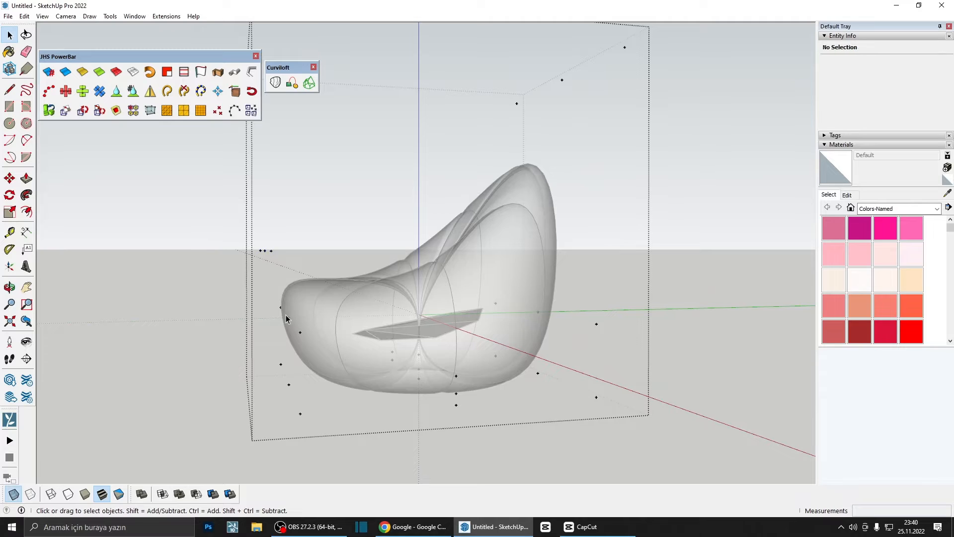
left_click(288, 318)
key("m")
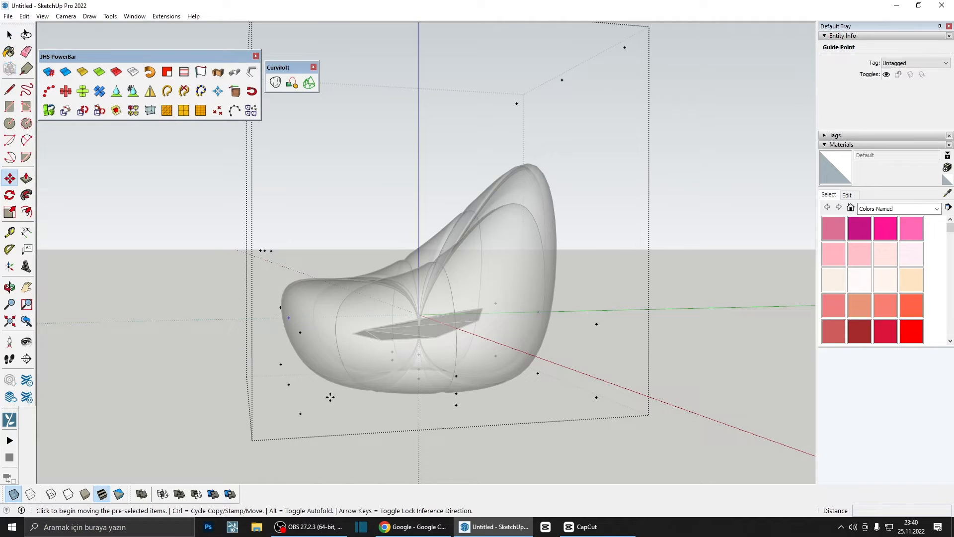
left_click(330, 398)
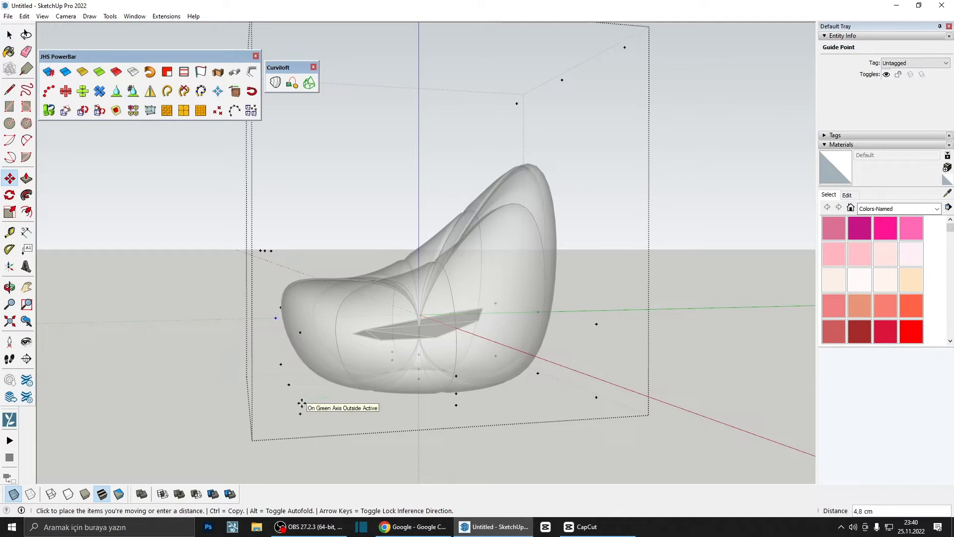
left_click(302, 403)
middle_click_drag(300, 400, 285, 380)
- Select the three bottom control points at the front and move them about 2 cm inward along the green axis
key("space")
left_click_drag(274, 363, 324, 438)
key("m")
left_click(325, 431)
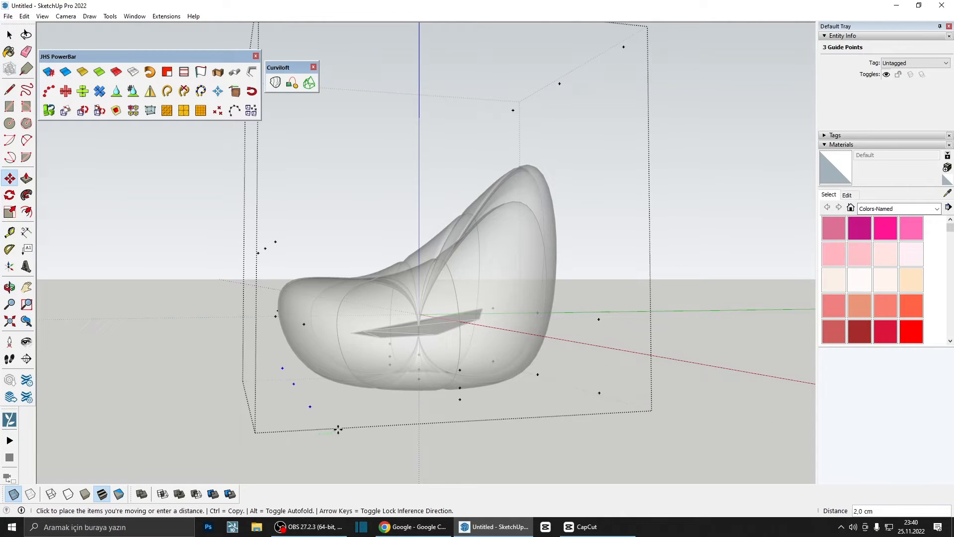
left_click(338, 429)
- Leave the control-point group and examine the deformed form from above and from several sides in X-ray display
scroll(347, 395, "down", 2)
middle_click_drag(349, 397, 483, 477)
key("space")
left_click(480, 464)
scroll(411, 364, "down", 2)
middle_click_drag(411, 364, 639, 479)
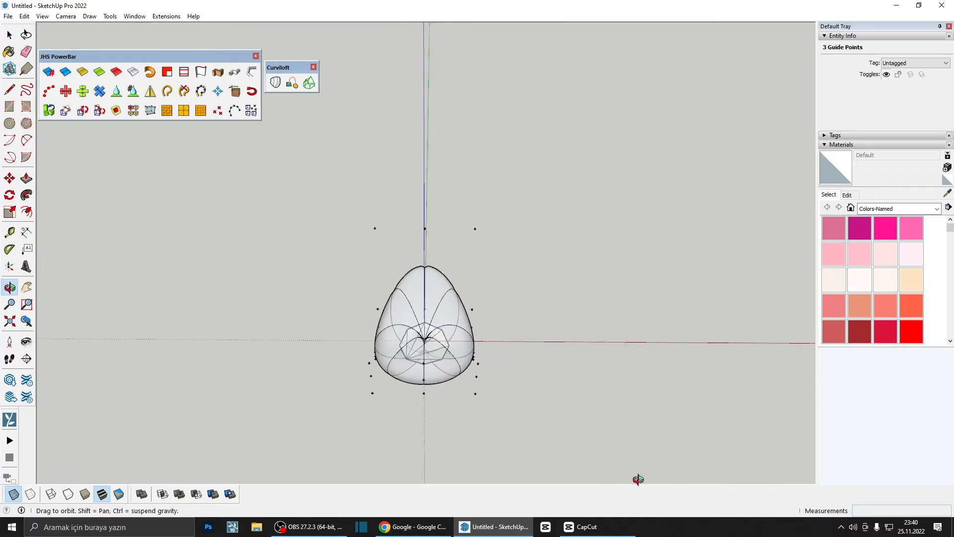
left_click(601, 451)
middle_click_drag(589, 442, 341, 465)
scroll(401, 318, "up", 7)
middle_click_drag(401, 318, 380, 227)
scroll(379, 227, "down", 3)
middle_click_drag(371, 274, 357, 130)
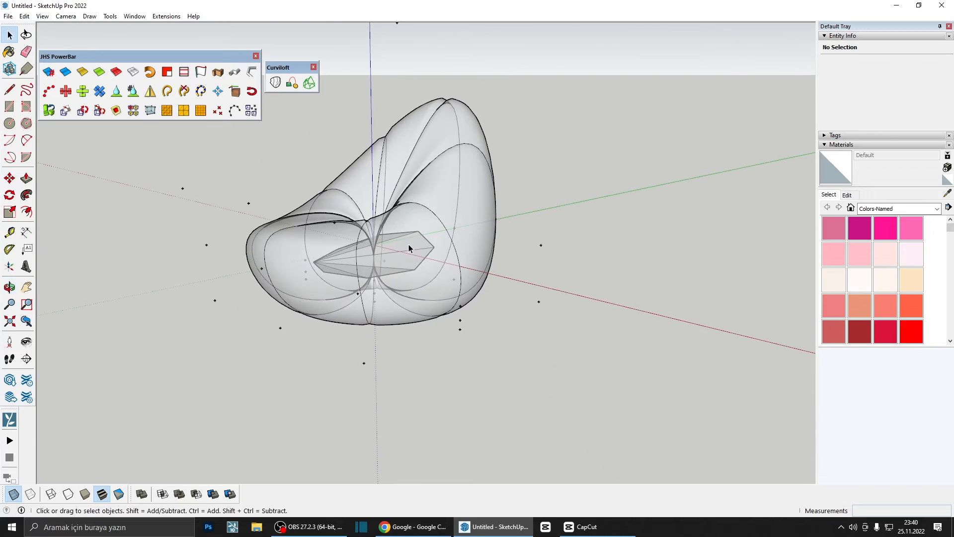
middle_click_drag(409, 248, 621, 182)
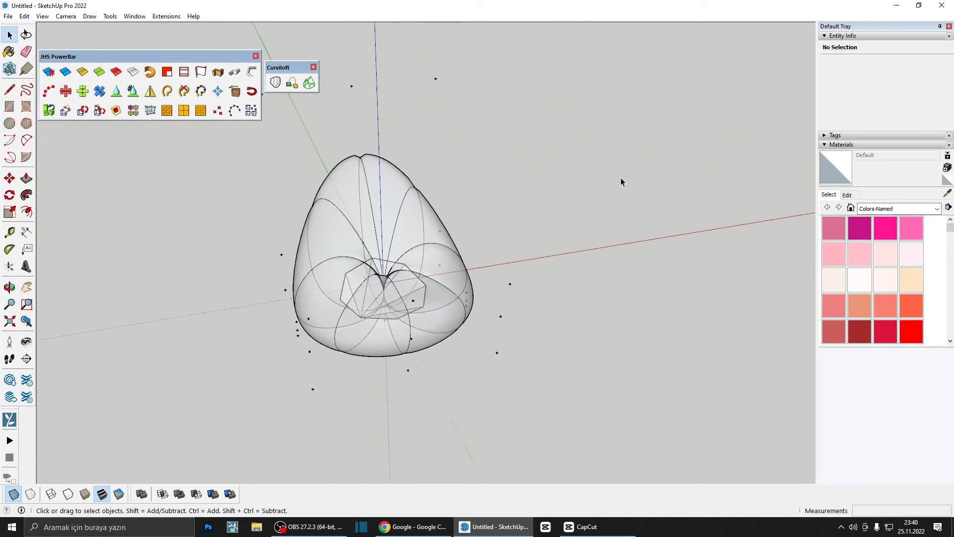
- Turn off X-ray display and open the ribbed form's group for editing
left_click(13, 494)
middle_click_drag(501, 299, 552, 357)
key("space")
scroll(363, 356, "up", 6)
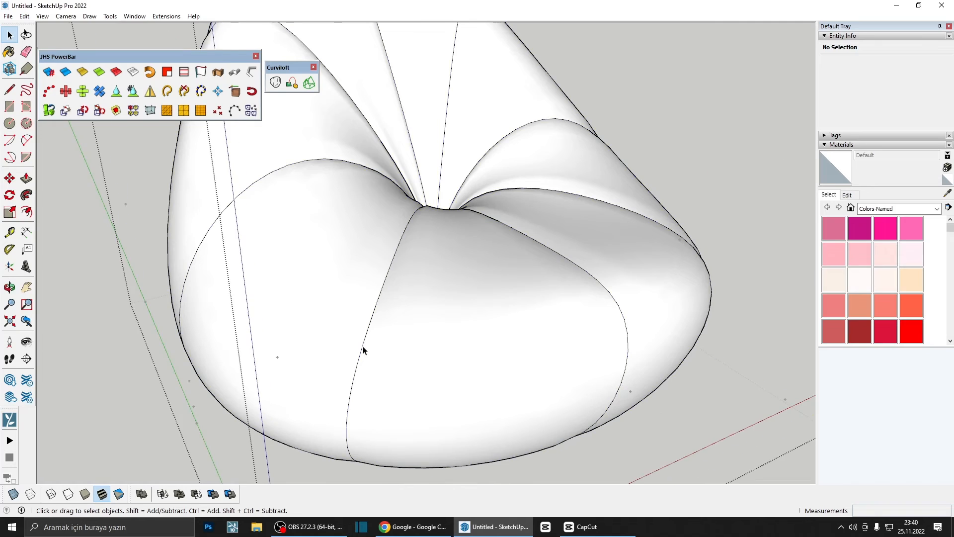
- Select all eight surface segments around the ribbed form together with their bounding seam edges
left_click(365, 349)
left_click(394, 344)
scroll(395, 343, "down", 4)
double_click(422, 335)
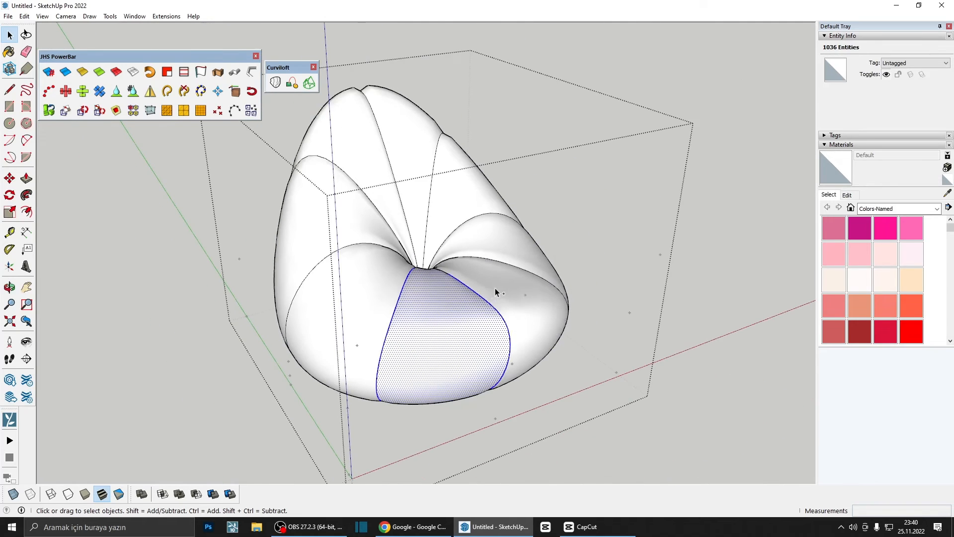
double_click(497, 289, "ctrl")
double_click(488, 232, "ctrl")
double_click(457, 190, "ctrl")
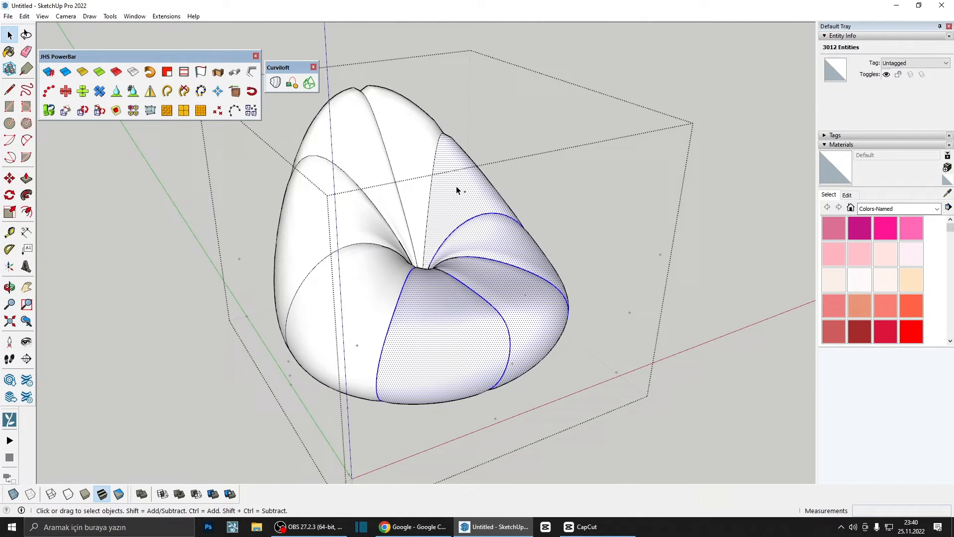
double_click(415, 164, "ctrl")
double_click(375, 162, "ctrl")
double_click(338, 221, "ctrl")
double_click(359, 289, "ctrl")
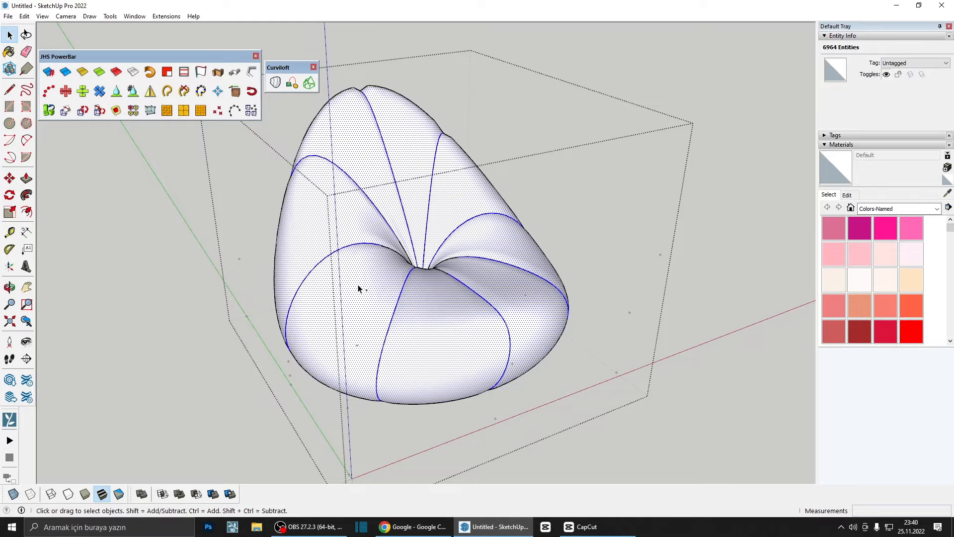
- Deselect the faces of all eight segments so only the seam edges between them stay selected
double_click(426, 309, "shift")
double_click(341, 315, "shift")
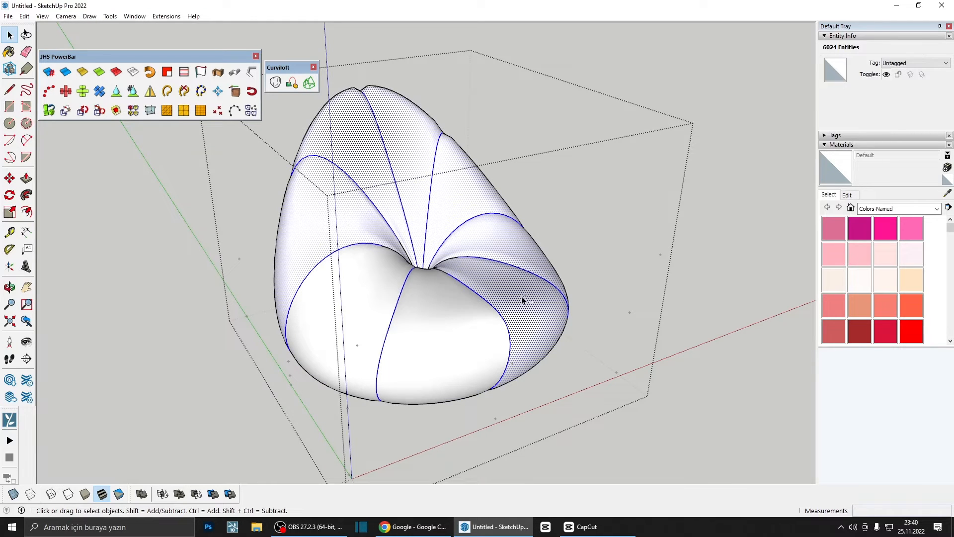
double_click(522, 296, "shift")
left_click(505, 250, "shift")
left_click(464, 202, "shift")
left_click(422, 180, "shift")
left_click(380, 179, "shift")
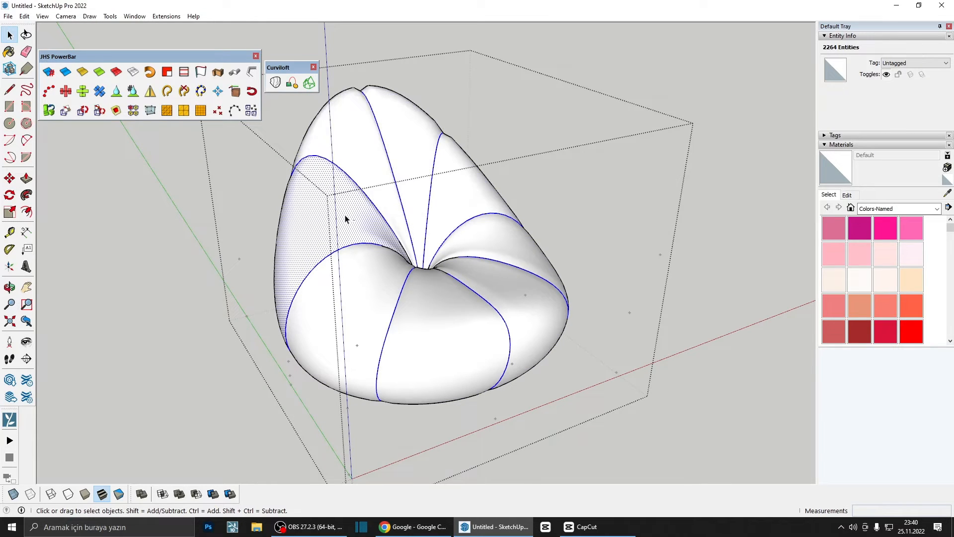
left_click(345, 217, "shift")
- Check the seam edge selection from below, copy the edges and leave the ribbed form's group
scroll(435, 239, "down", 3)
middle_click_drag(439, 243, 420, 121)
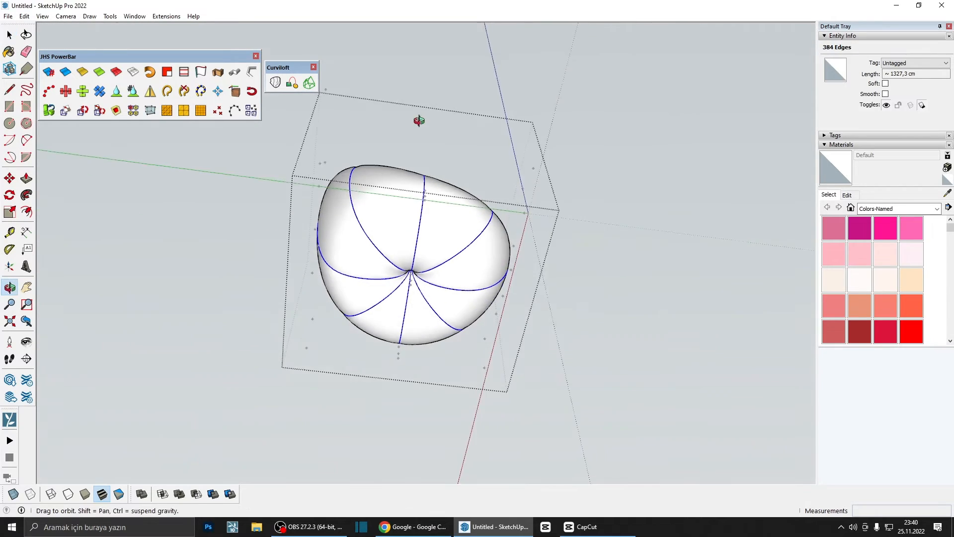
scroll(415, 291, "up", 3)
middle_click_drag(416, 291, 573, 369)
scroll(480, 333, "down", 4)
key("Escape")
- Delete the FFD control points group surrounding the chair form
scroll(498, 351, "up", 2)
left_click_drag(527, 282, 527, 283)
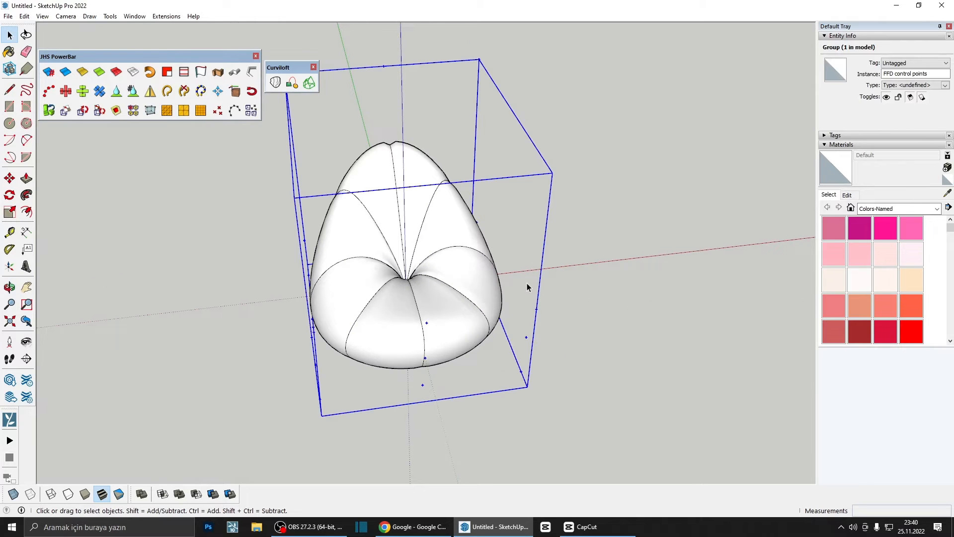
key("Delete")
- Paste the copied seam edges in place over the chair form, outside its group, and clear the selection
middle_click_drag(527, 288, 543, 320)
scroll(430, 304, "up", 2)
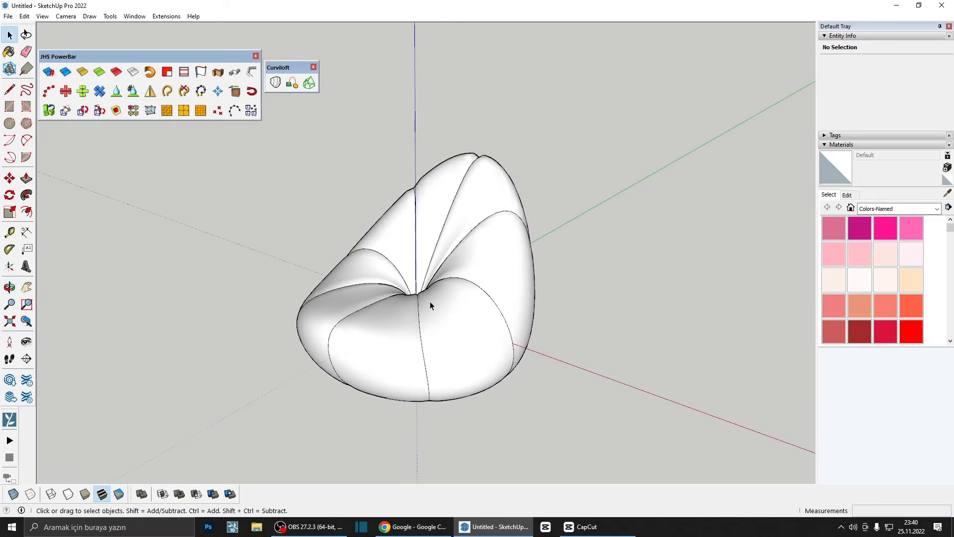
left_click(437, 321)
middle_click_drag(420, 324, 479, 330)
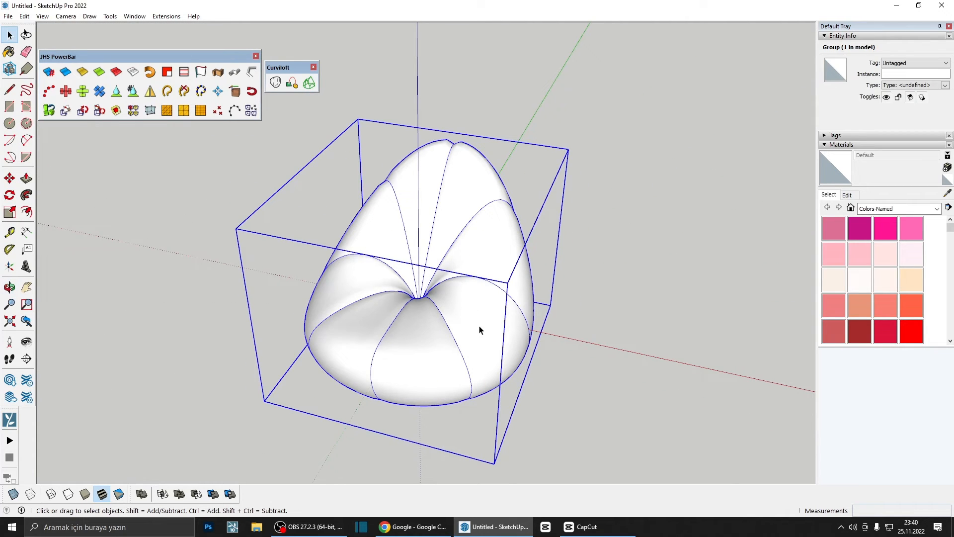
key("ctrl+v")
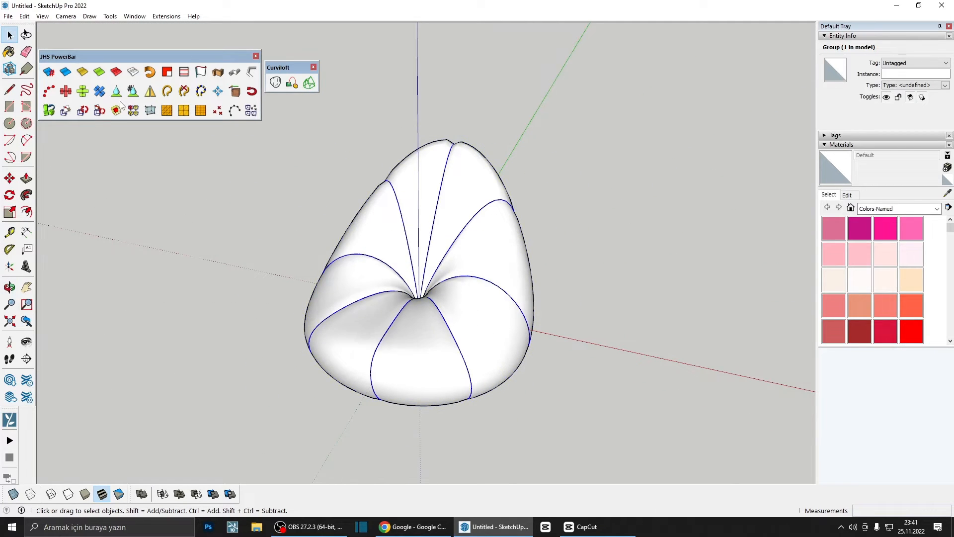
left_click(24, 16)
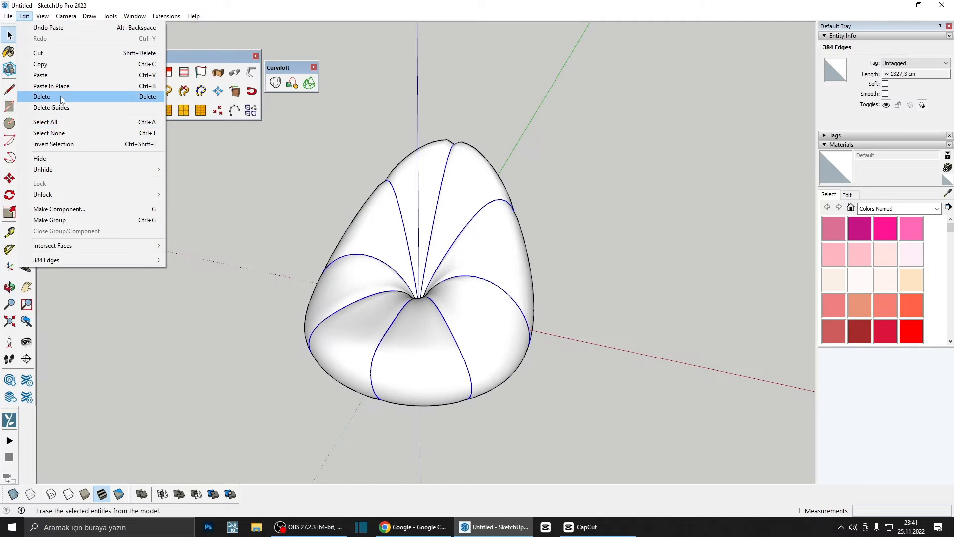
left_click(266, 246)
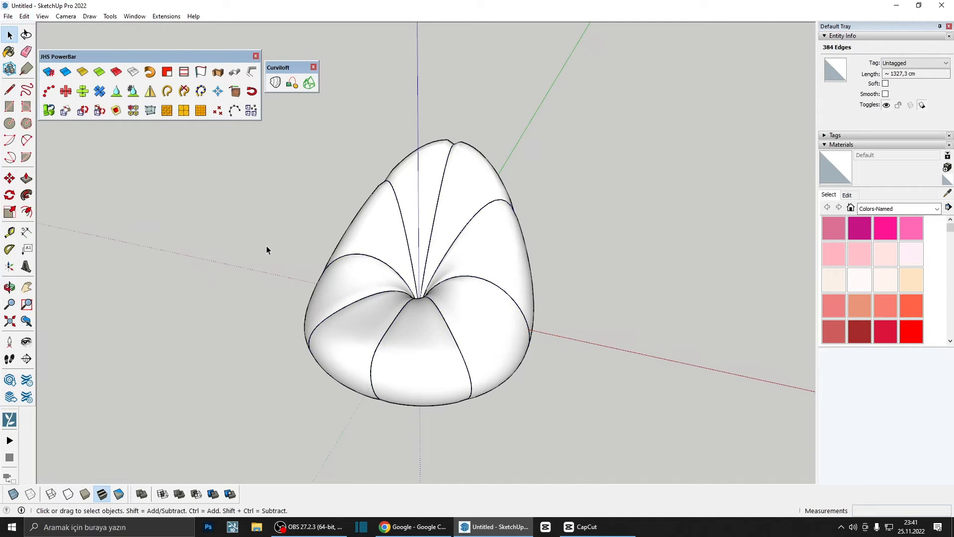
- Examine the pasted seam edges along the chair's folds from several angles and close up
scroll(428, 294, "up", 2)
scroll(428, 294, "down", 2)
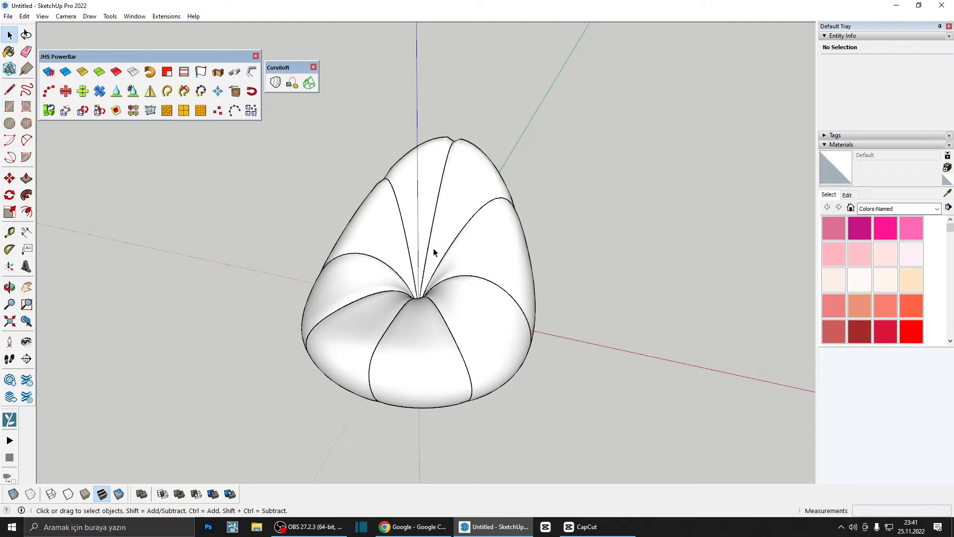
scroll(427, 243, "down", 2)
middle_click_drag(427, 244, 462, 247)
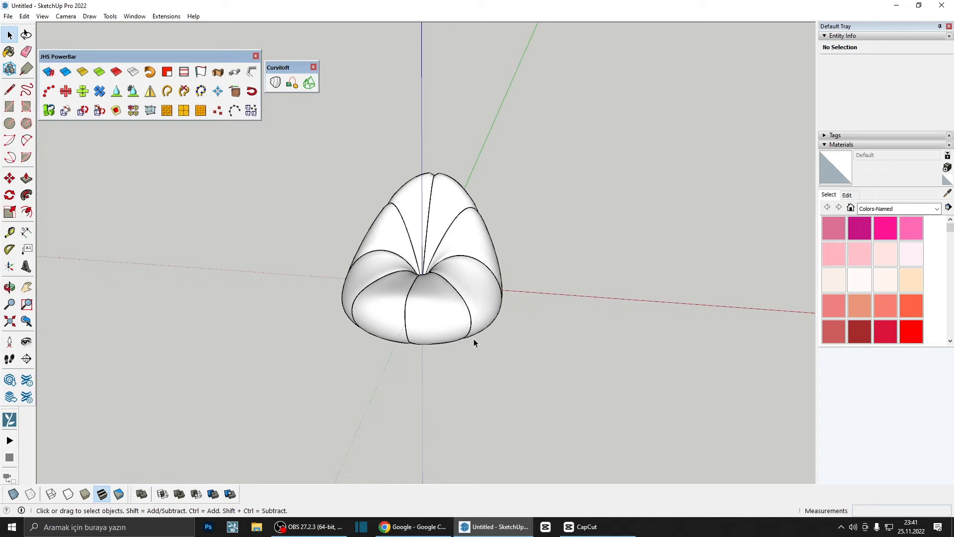
scroll(473, 339, "up", 5)
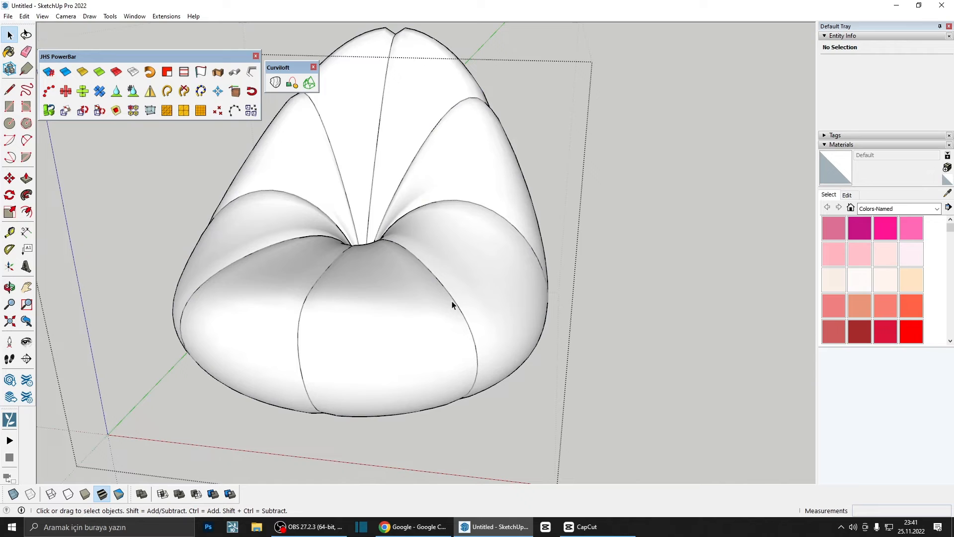
scroll(452, 299, "up", 3)
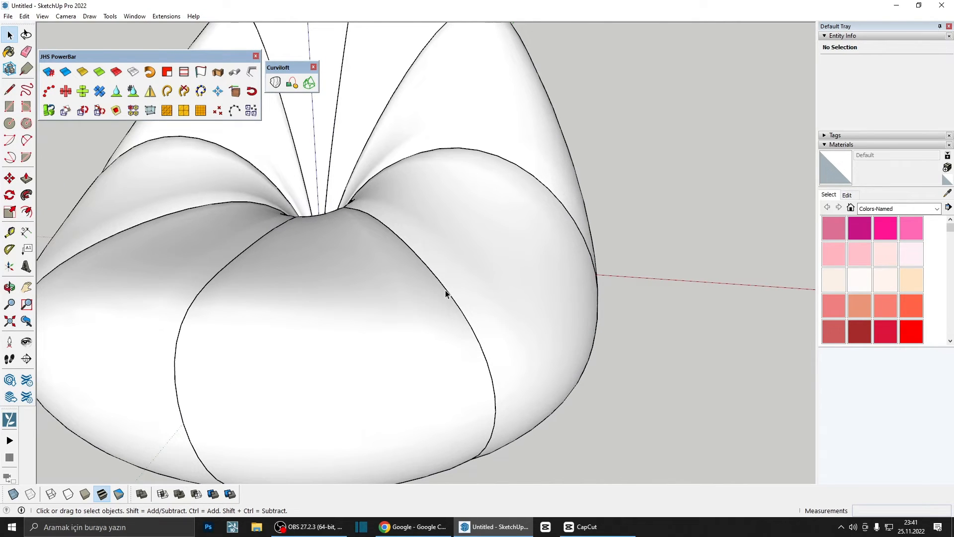
scroll(448, 240, "down", 5)
middle_click_drag(447, 240, 430, 231)
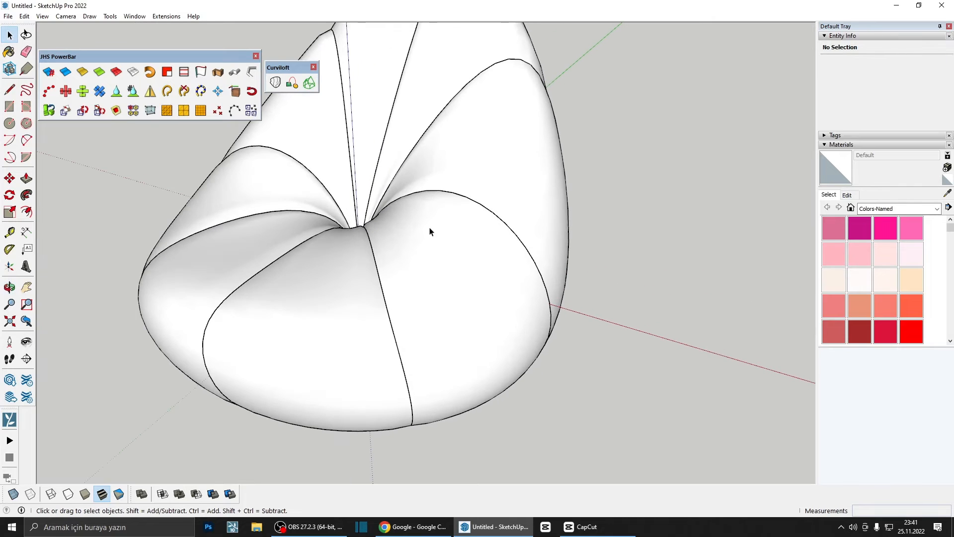
- Hide the chair body group and select all the loose seam edges
right_click(440, 259)
left_click(497, 277)
middle_click_drag(497, 278, 568, 312)
left_click(370, 201)
key("ctrl+a")
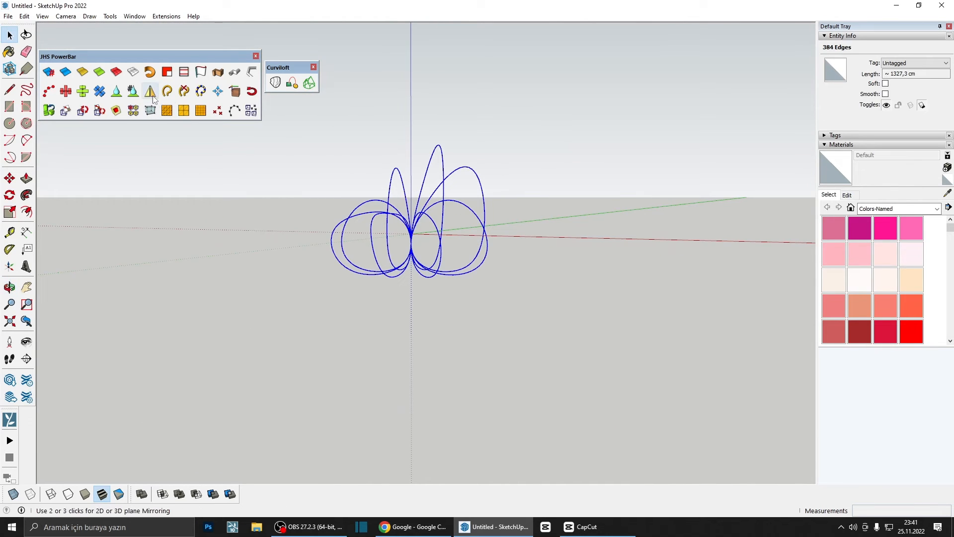
- Convert the selected seam edges into grouped tubes with a diameter of 0.1 cm and a precision of 10
left_click(247, 75)
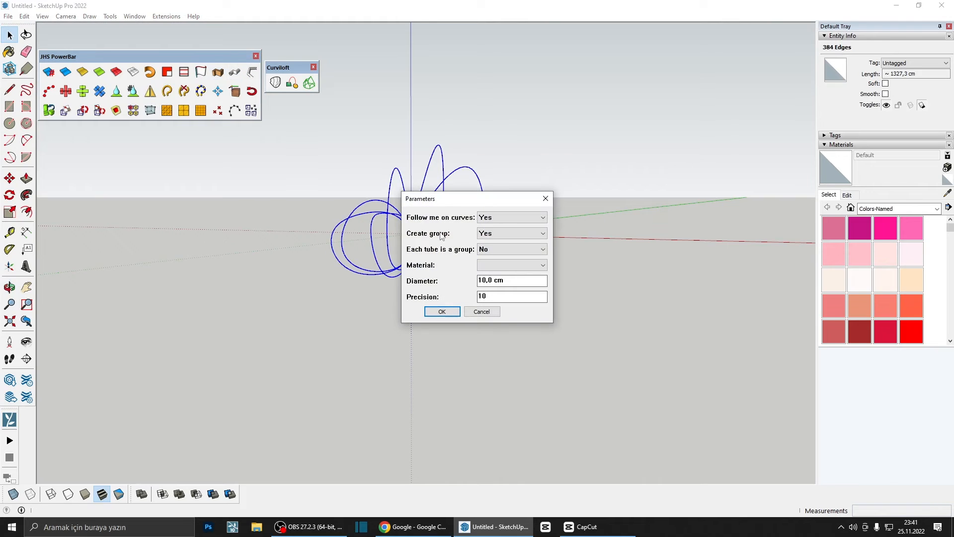
left_click_drag(503, 282, 445, 284)
type(",1")
left_click(442, 311)
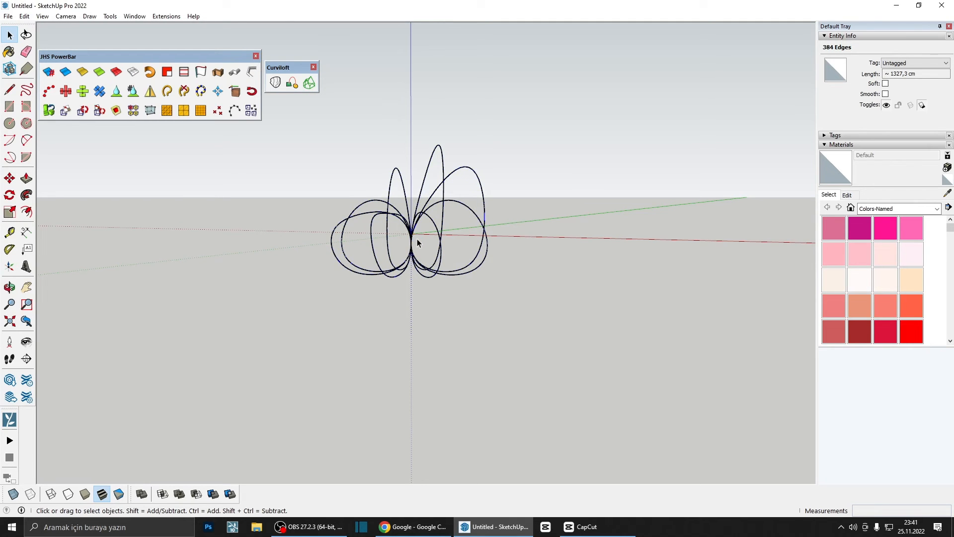
- Unhide the last hidden object, the chair body, and check how the seam tubes follow its folds
scroll(417, 243, "up", 6)
middle_click_drag(470, 249, 488, 301)
scroll(469, 284, "down", 3)
left_click(24, 15)
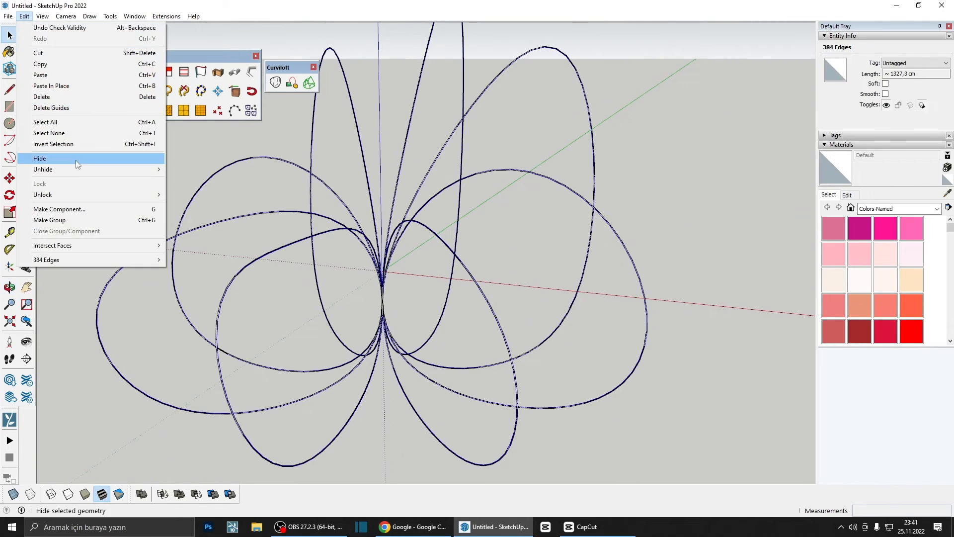
mouse_move(75, 169)
left_click(191, 180)
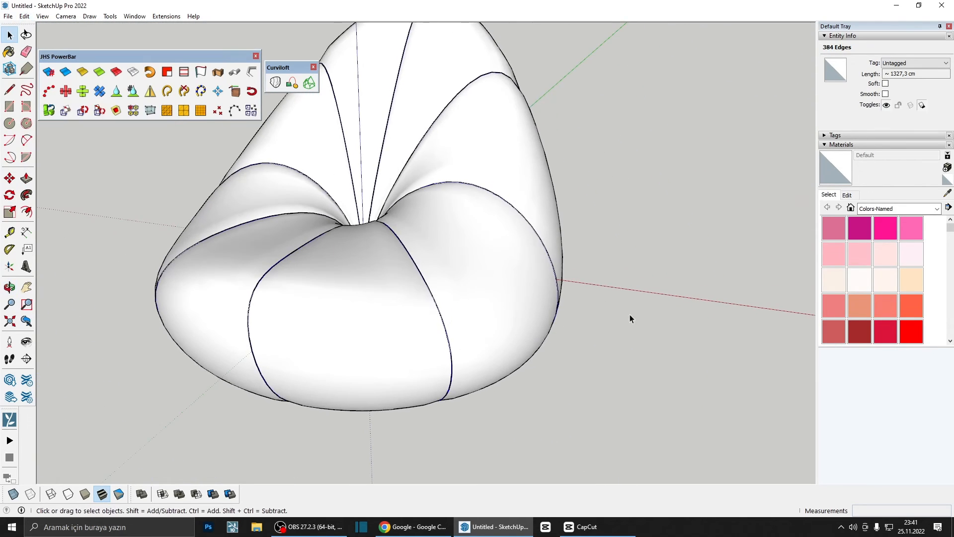
scroll(447, 303, "up", 3)
middle_click_drag(405, 288, 655, 334)
scroll(321, 248, "down", 3)
middle_click_drag(558, 291, 420, 293)
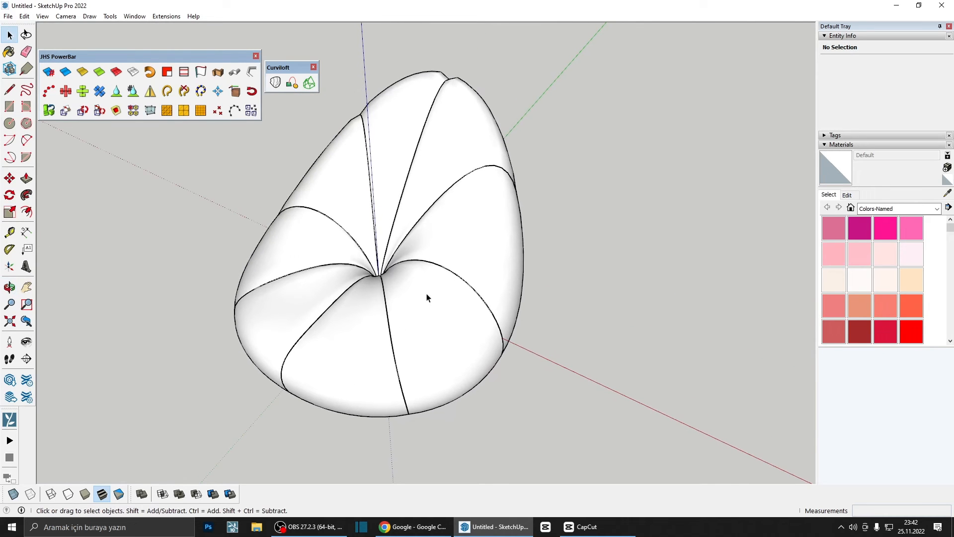
- Switch to Chrome and get the Knitted Fabric texture maps from textures.com
left_click(413, 526)
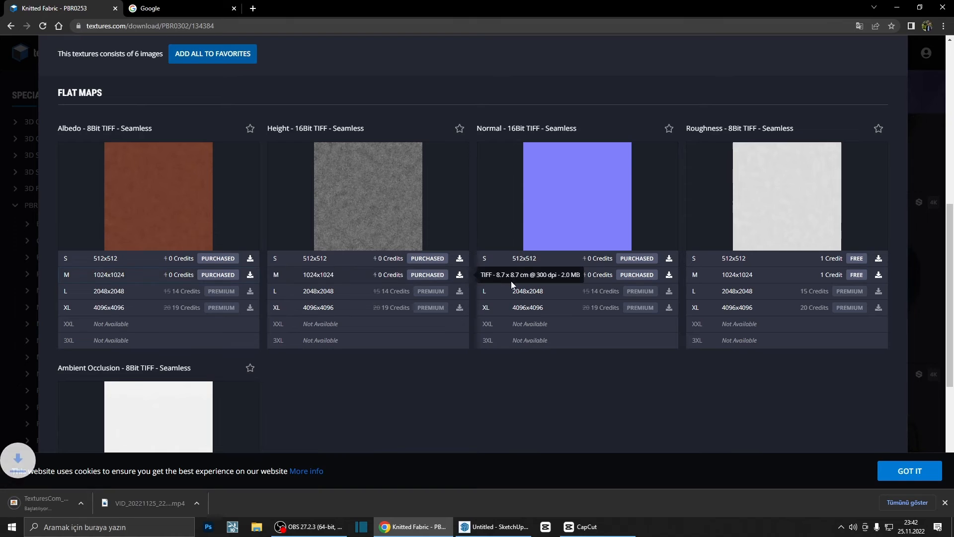
- Back in SketchUp, select all the surface segments inside the chair body group
left_click(442, 278)
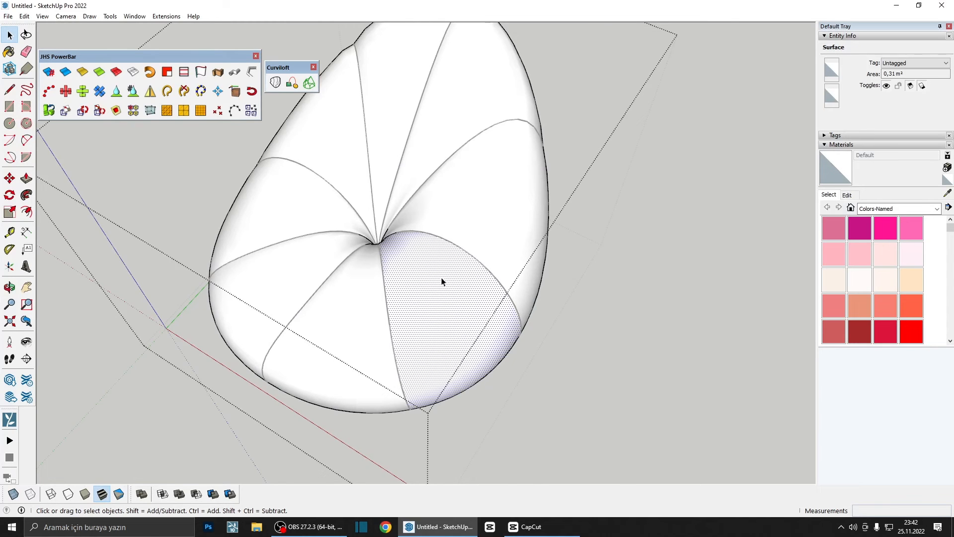
scroll(441, 278, "down", 4)
left_click_drag(304, 132, 560, 366)
scroll(443, 292, "up", 4)
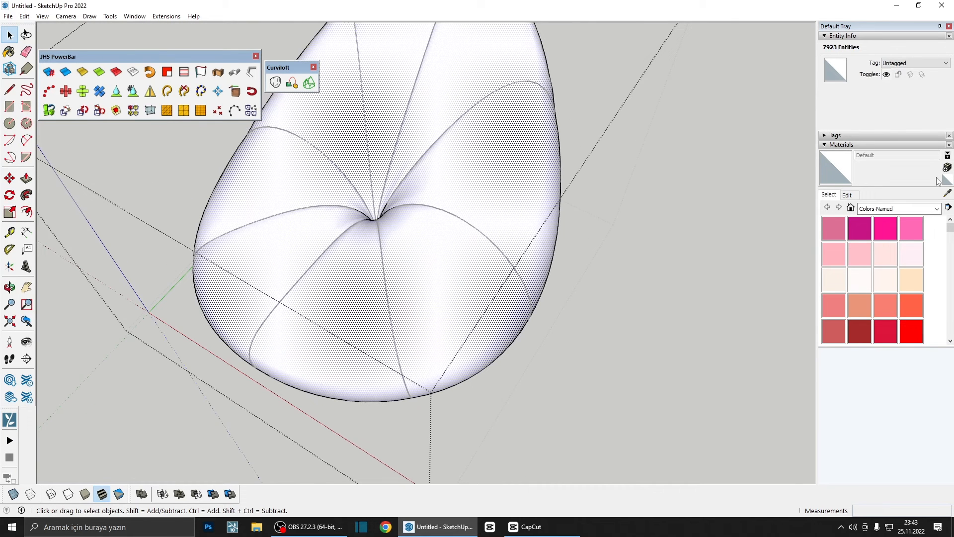
- Create a material from the TexturesCom_Fabric_Knitted_1K_albedo image and paint the selected chair surfaces with it
left_click(940, 180)
left_click(724, 216)
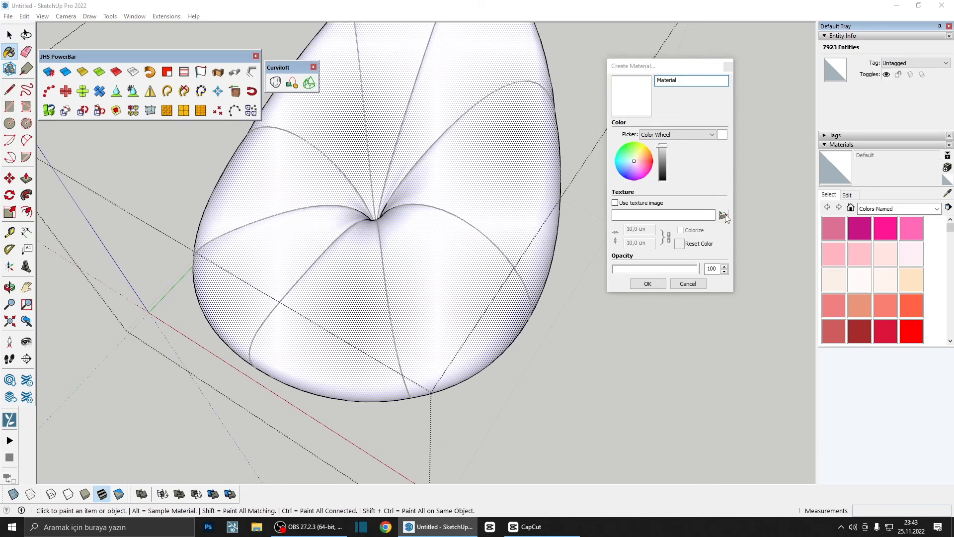
left_click(497, 132)
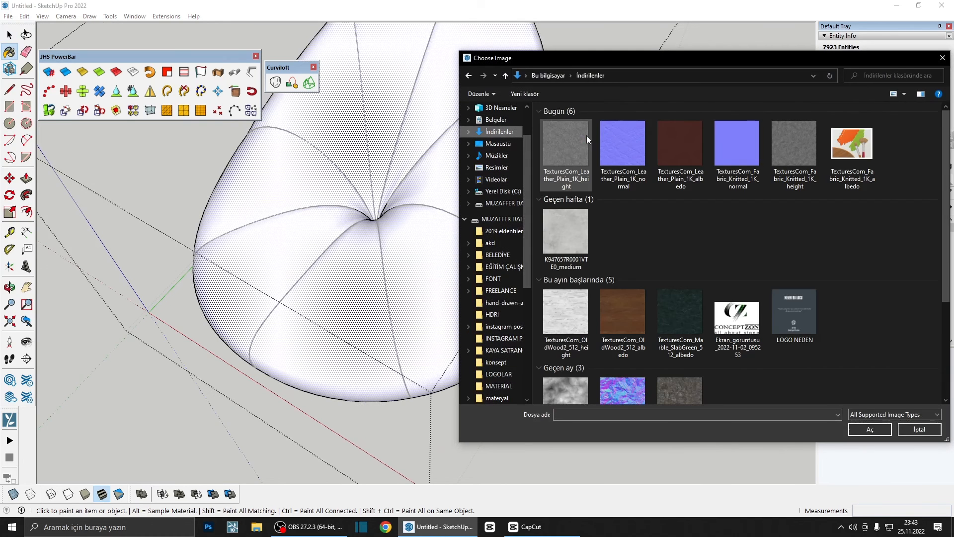
left_click(851, 144)
left_click(870, 429)
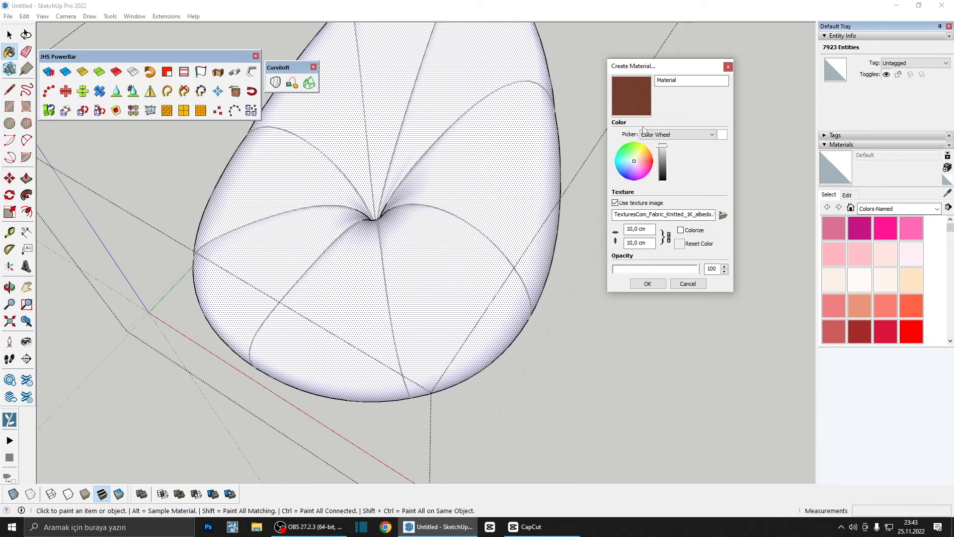
left_click(648, 284)
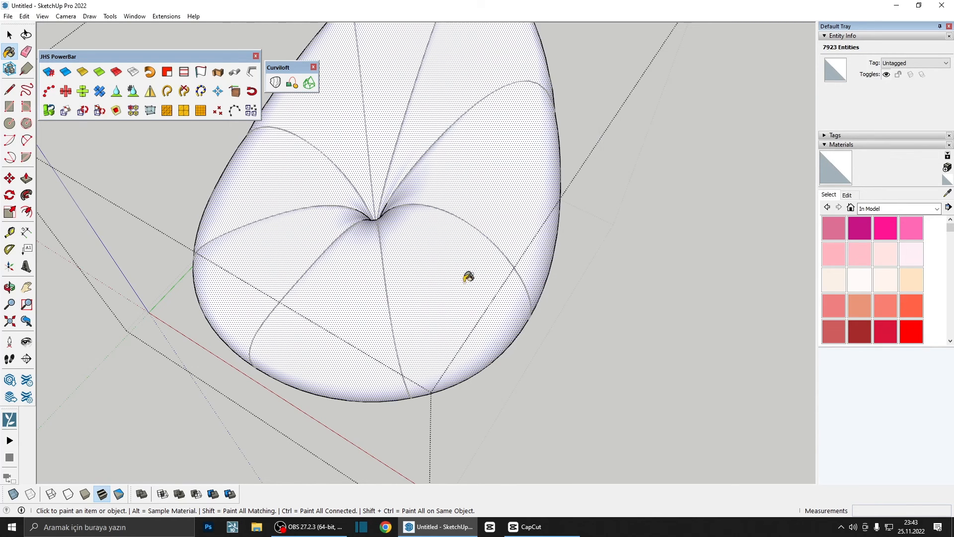
scroll(415, 254, "up", 4)
left_click(420, 236)
- Set the fabric material's texture size to 30 cm
scroll(420, 236, "up", 5)
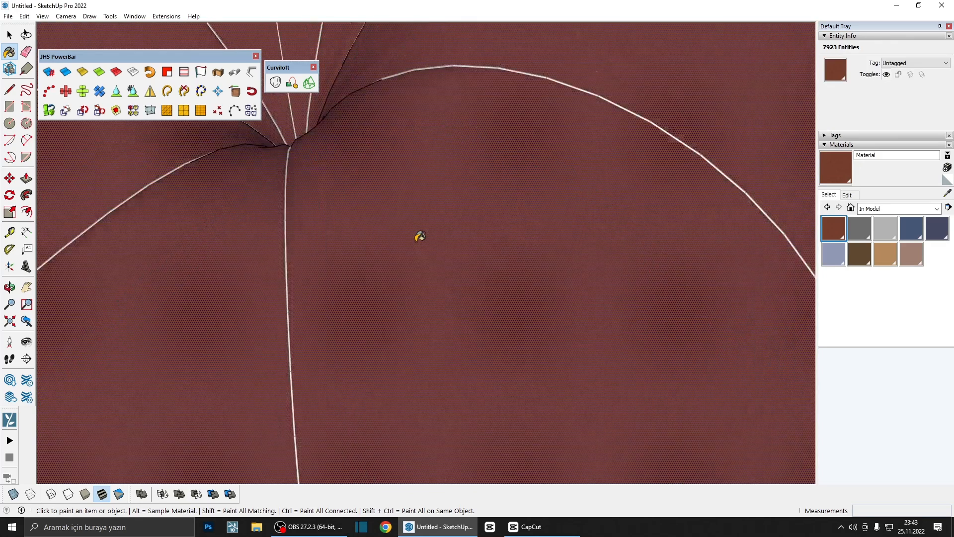
middle_click_drag(420, 237, 504, 244)
scroll(514, 236, "down", 3)
scroll(515, 236, "down", 5)
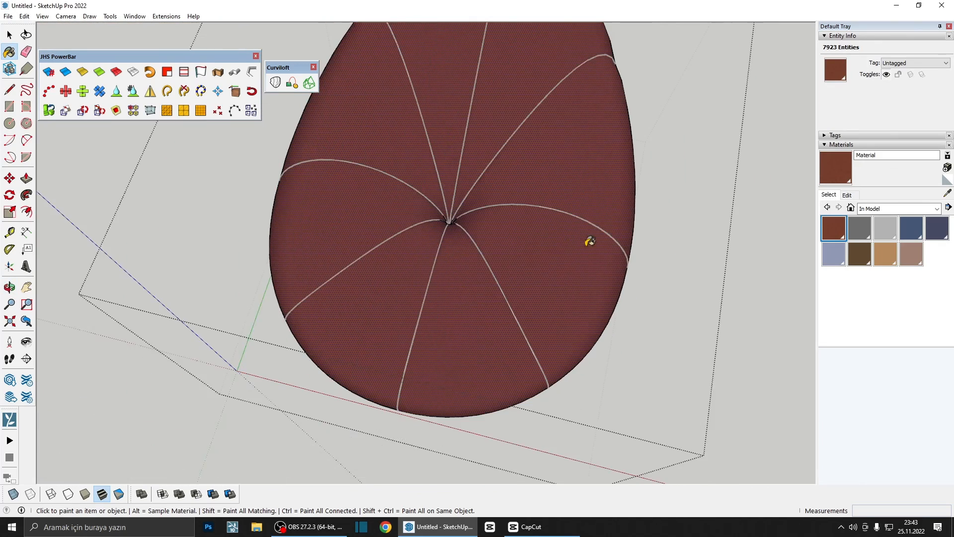
left_click(847, 195)
left_click(848, 308)
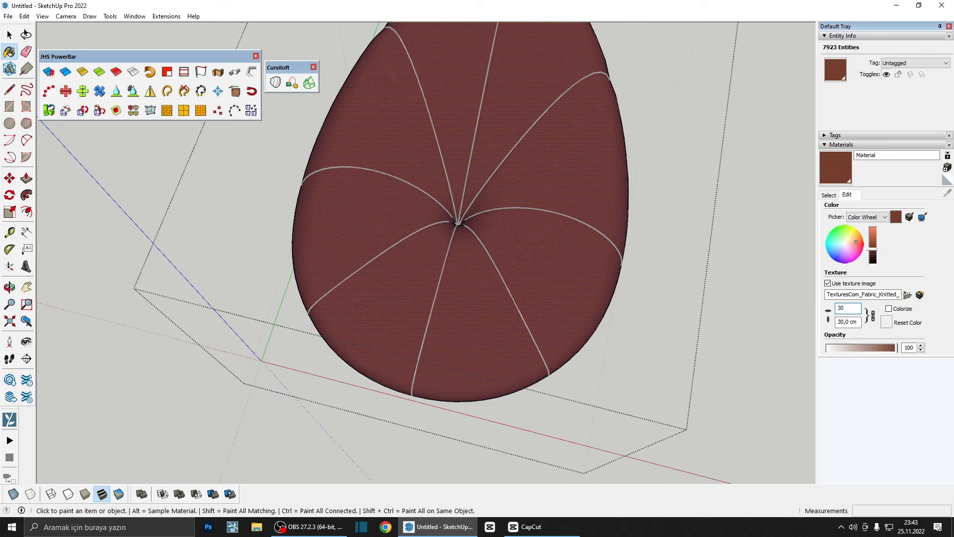
- Clear the selection and examine the fabric texture's scale across the chair's surface and folds
scroll(562, 214, "up", 4)
middle_click_drag(561, 213, 584, 112)
key("space")
key("Escape")
scroll(571, 159, "up", 6)
scroll(475, 158, "up", 2)
middle_click_drag(474, 158, 715, 130)
scroll(724, 131, "down", 3)
scroll(648, 153, "down", 3)
scroll(639, 178, "down", 2)
middle_click_drag(639, 179, 549, 203)
- Set the fabric material's texture size to 100 cm and check it on the chair's side
left_click(847, 308)
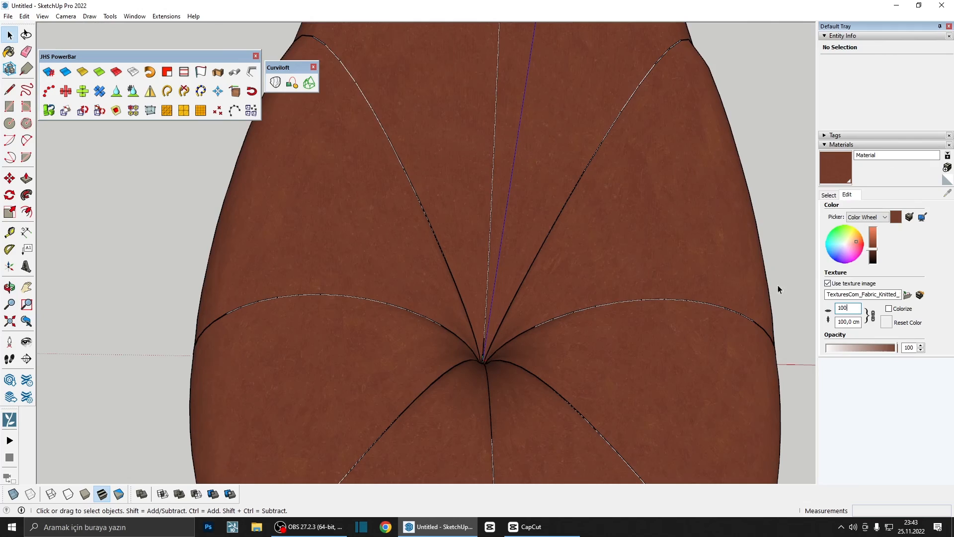
scroll(766, 283, "down", 2)
middle_click_drag(617, 238, 386, 206)
scroll(646, 209, "up", 4)
middle_click_drag(639, 207, 684, 175)
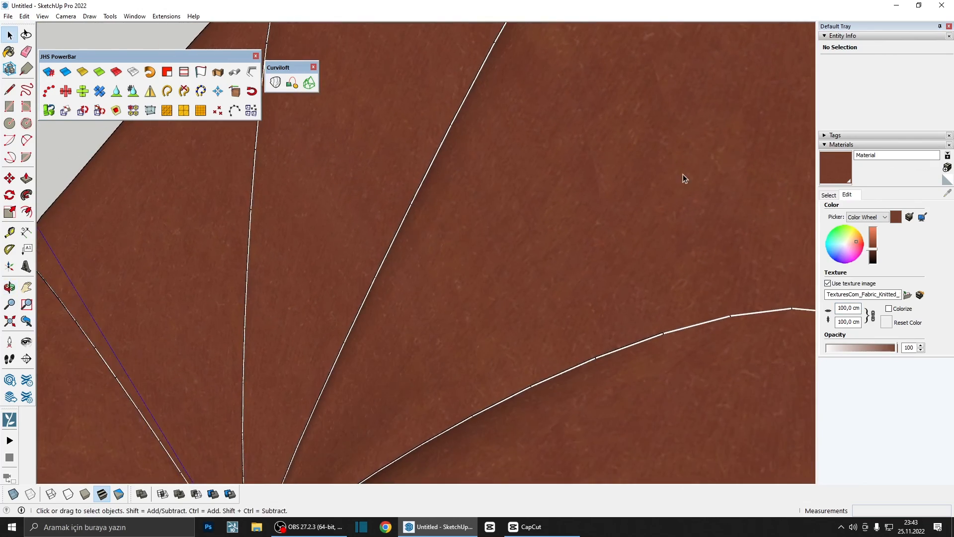
- Examine the fabric texture across the chair's backrest, seat and folds at the 100 cm texture size
scroll(516, 254, "down", 3)
middle_click_drag(515, 253, 586, 240)
scroll(487, 224, "down", 3)
middle_click_drag(488, 224, 556, 149)
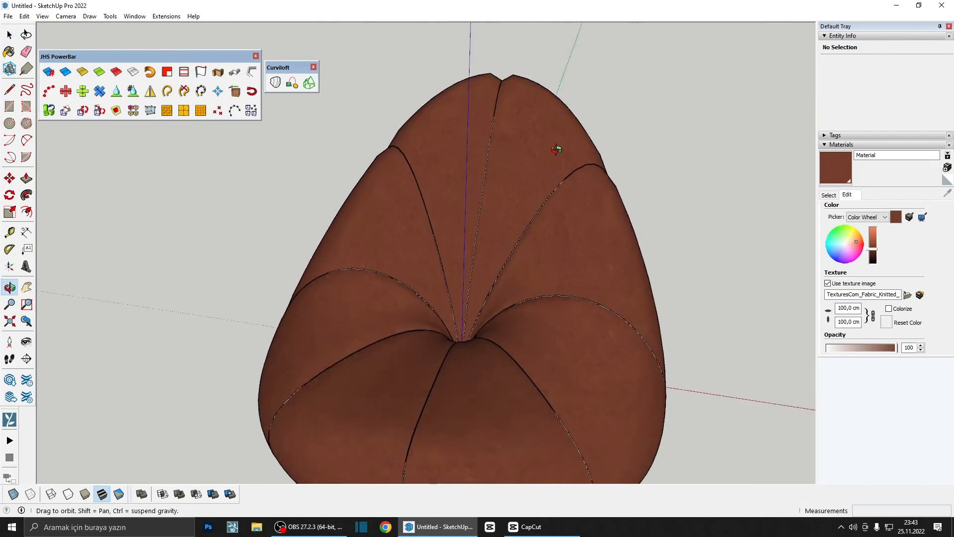
scroll(477, 443, "up", 2)
middle_click_drag(477, 443, 335, 366)
scroll(408, 345, "down", 3)
scroll(411, 345, "up", 3)
middle_click_drag(412, 345, 430, 384)
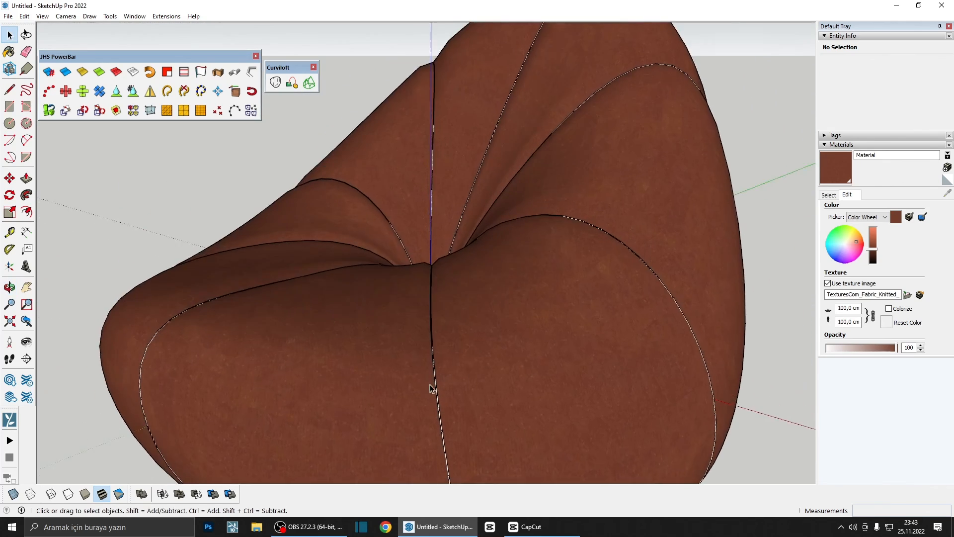
- Create a new plain dark grey material for the tube seams on the chair
scroll(431, 388, "up", 4)
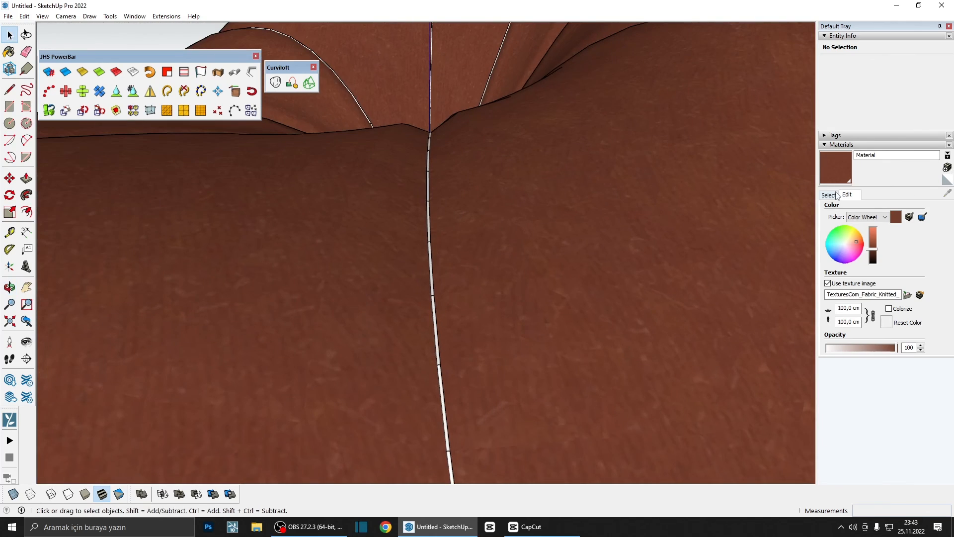
left_click(830, 195)
left_click(947, 180)
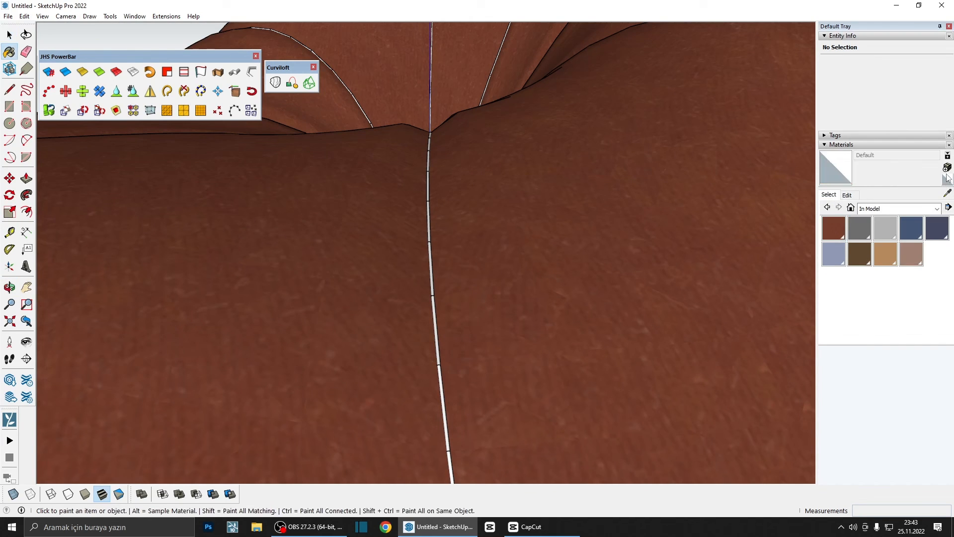
left_click(947, 168)
left_click_drag(664, 154, 667, 173)
left_click(658, 284)
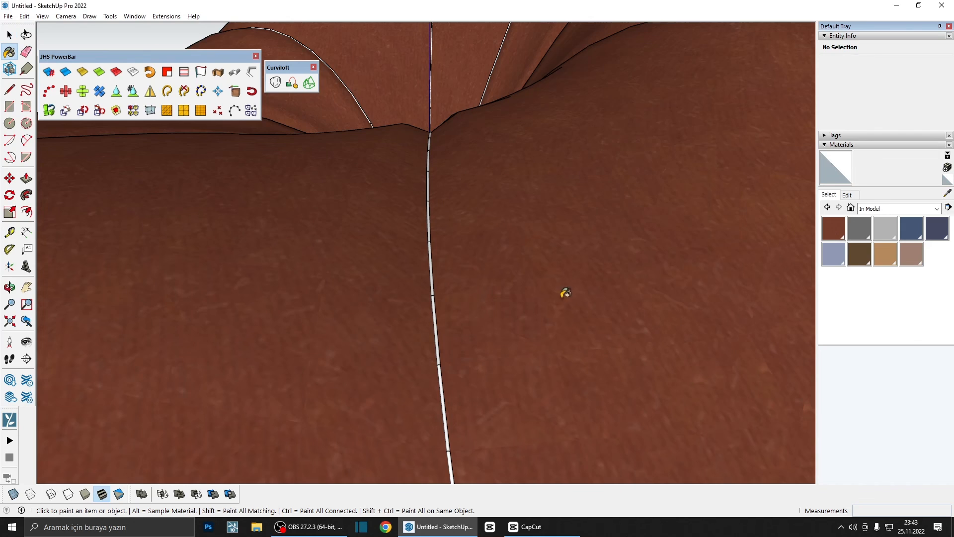
- Paint the tube seam group with the dark grey material and check the seams over the whole chair
scroll(446, 300, "up", 3)
left_click(445, 300)
key("space")
left_click(447, 301)
scroll(448, 299, "down", 8)
scroll(449, 299, "down", 3)
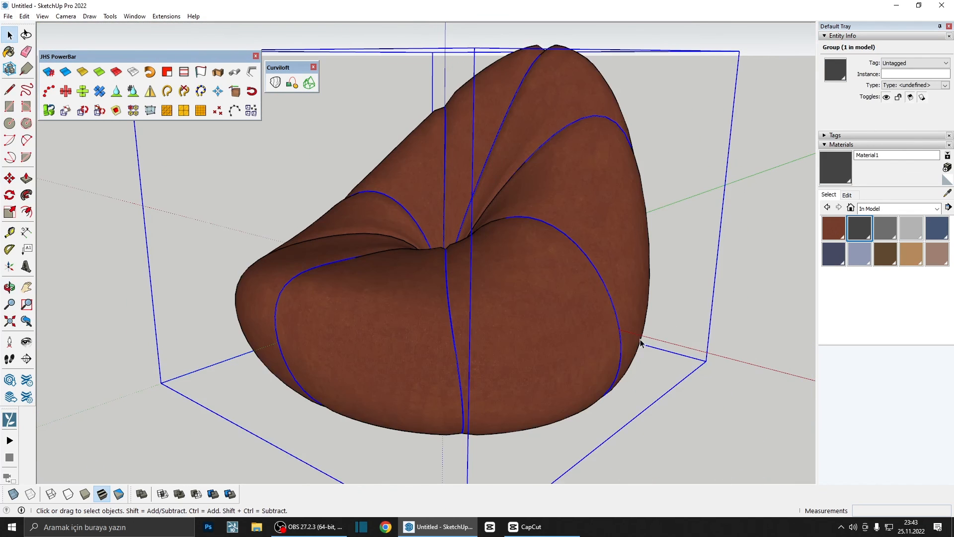
left_click(648, 327)
middle_click_drag(646, 327, 753, 384)
middle_click_drag(601, 338, 714, 353)
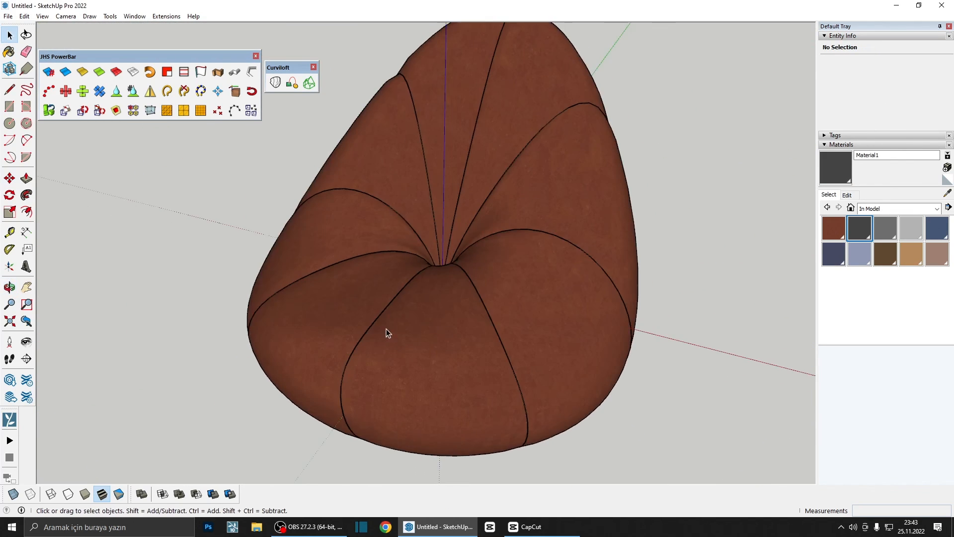